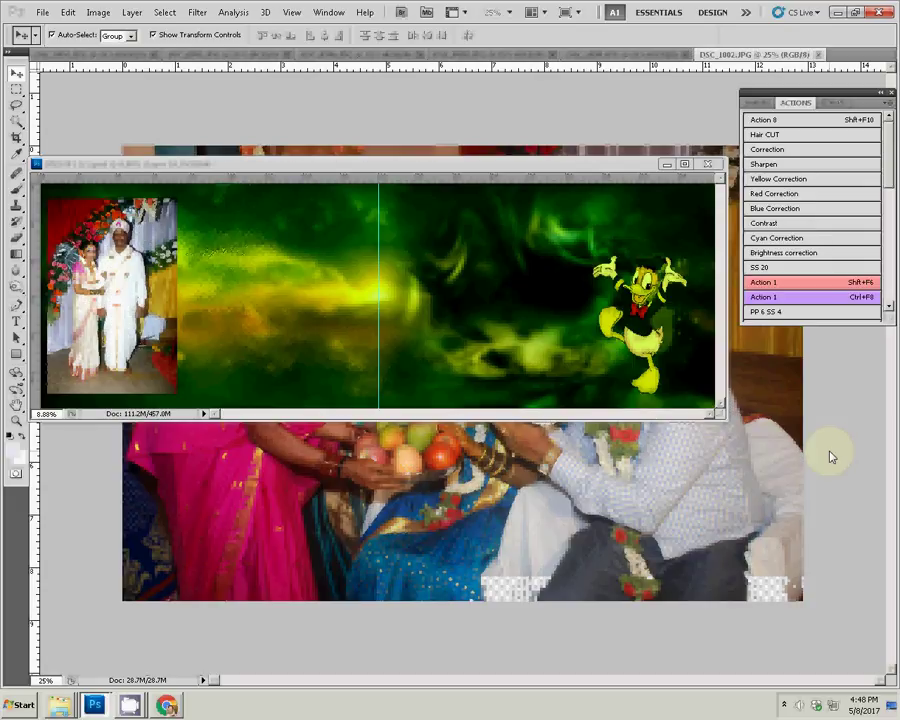
Step: Dock the floating DIGI 001 album spread window as a tab beside DSC_1002
click(112, 295)
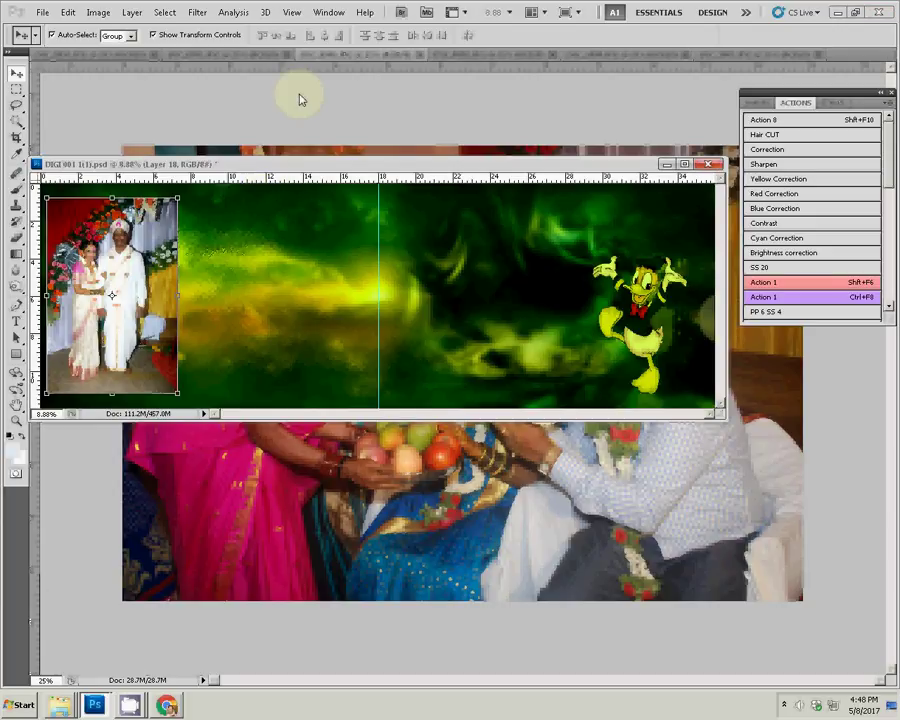
mouse_move(300, 96)
mouse_down()
mouse_move(320, 72)
mouse_move(314, 118)
mouse_up()
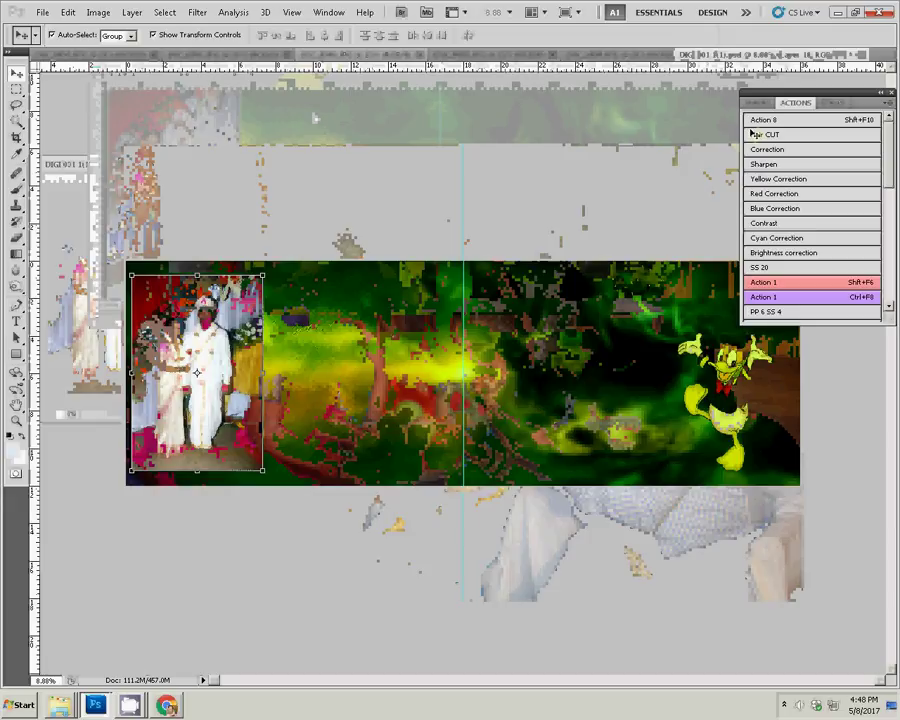
click(612, 55)
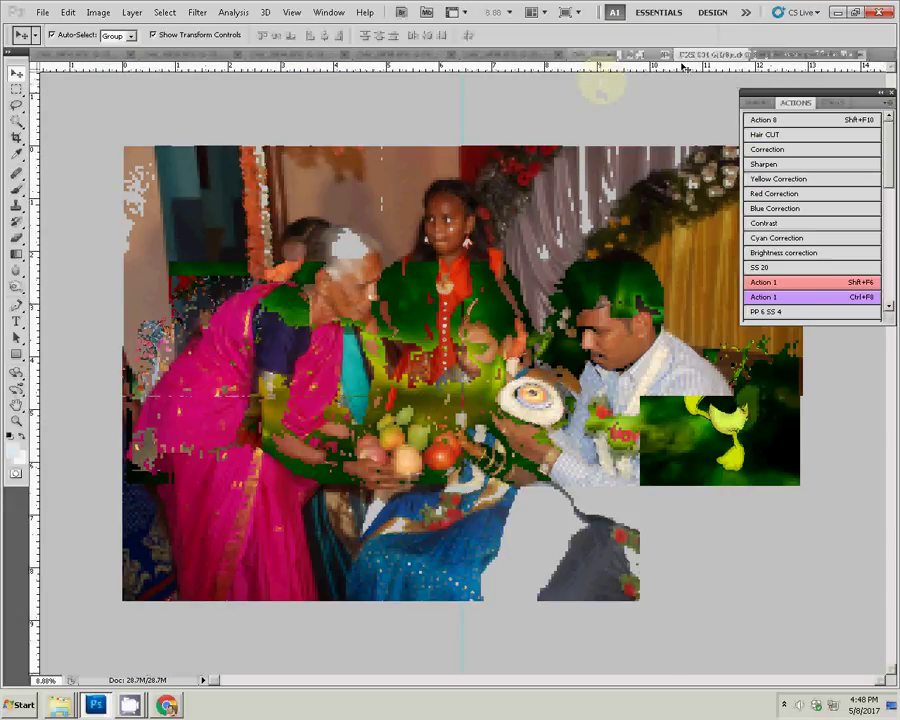
Step: Resize the DSC_1002 photo to an 8-inch document width
key(ctrl+alt+i)
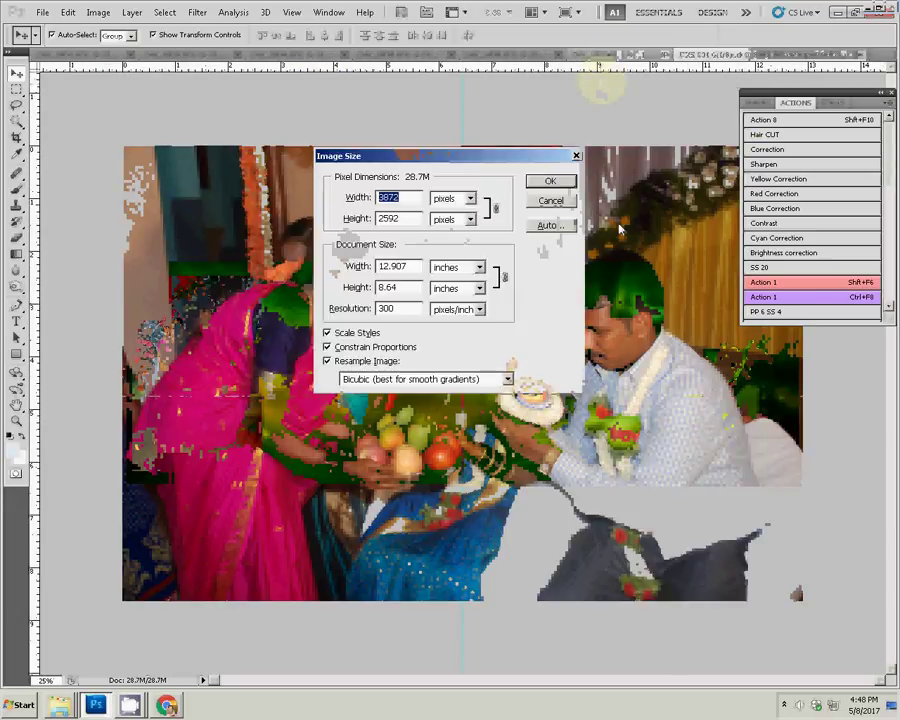
click(398, 266)
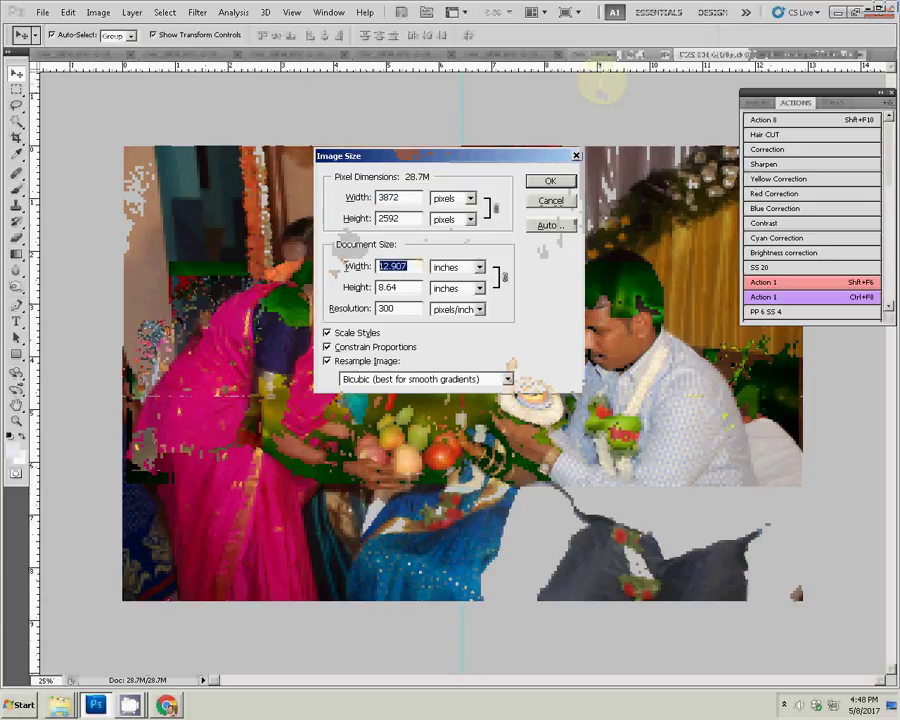
text(8)
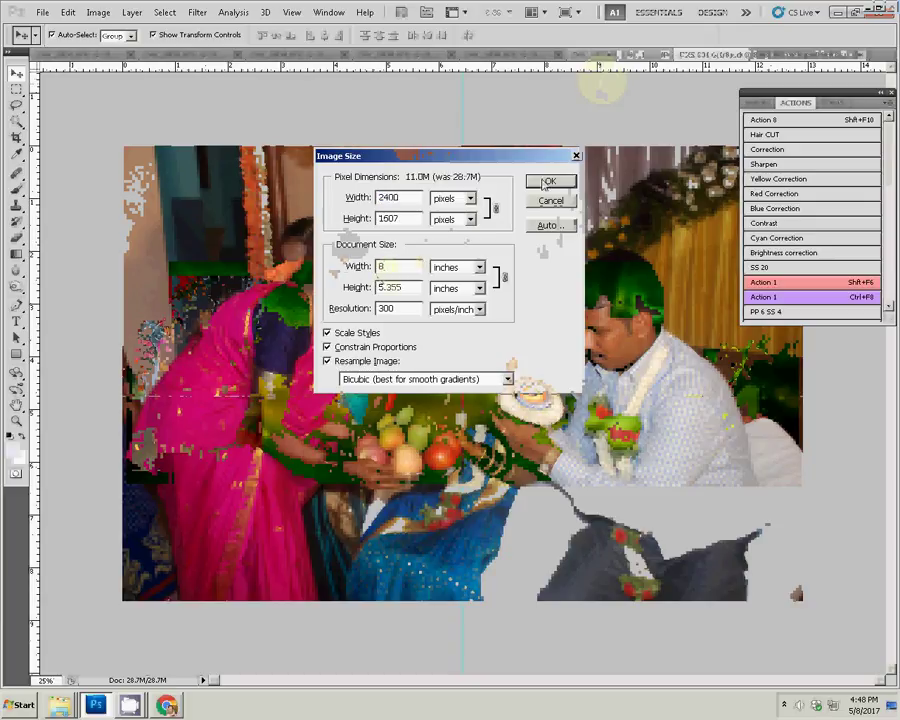
click(547, 183)
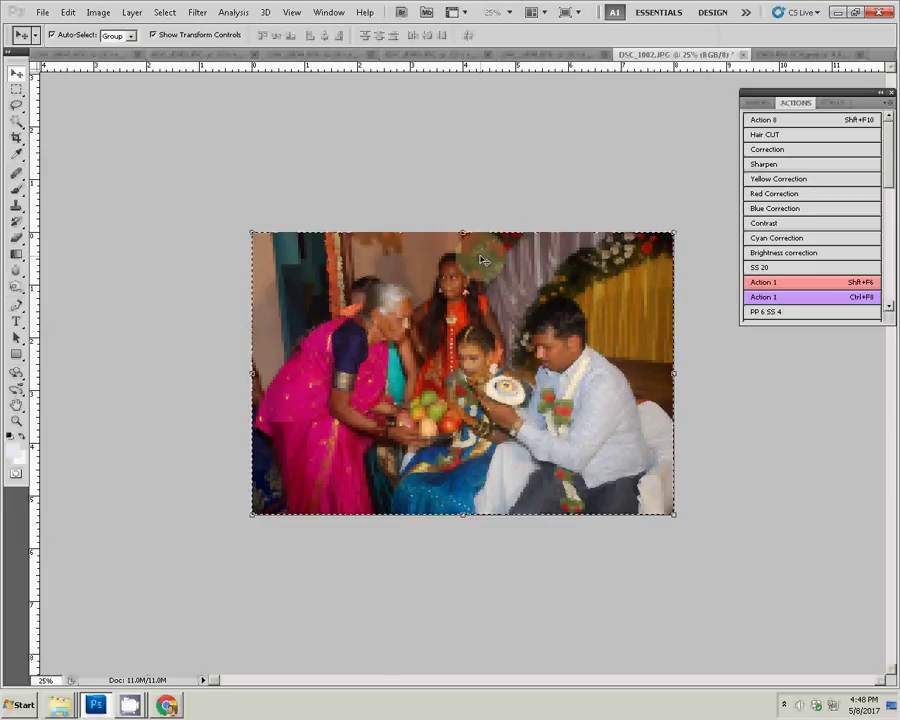
Step: Cut the photo, close it unsaved, and place it beside the couple portrait
click(481, 260)
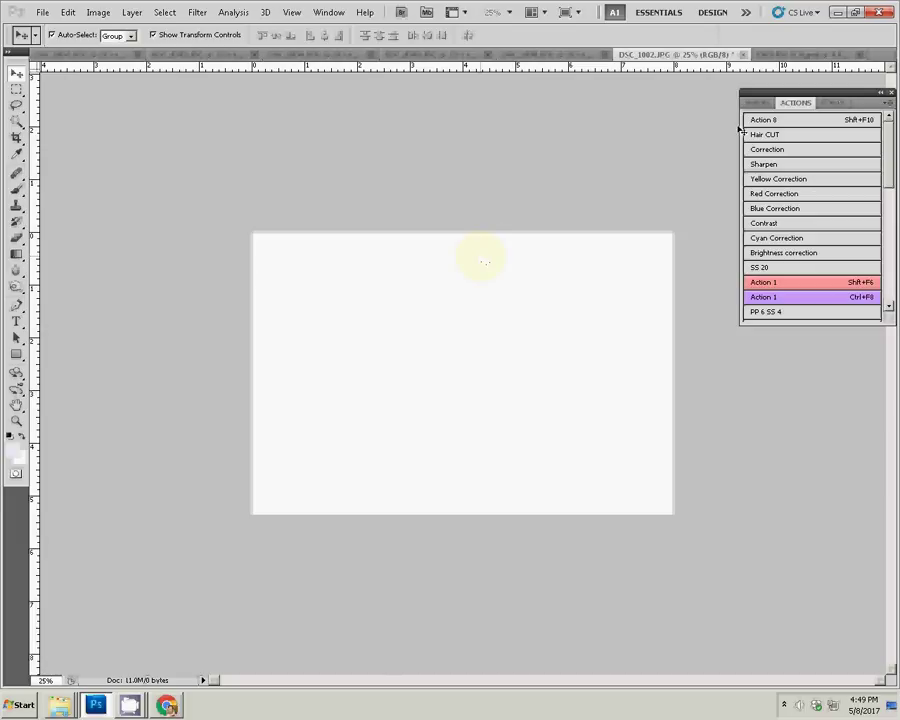
click(745, 56)
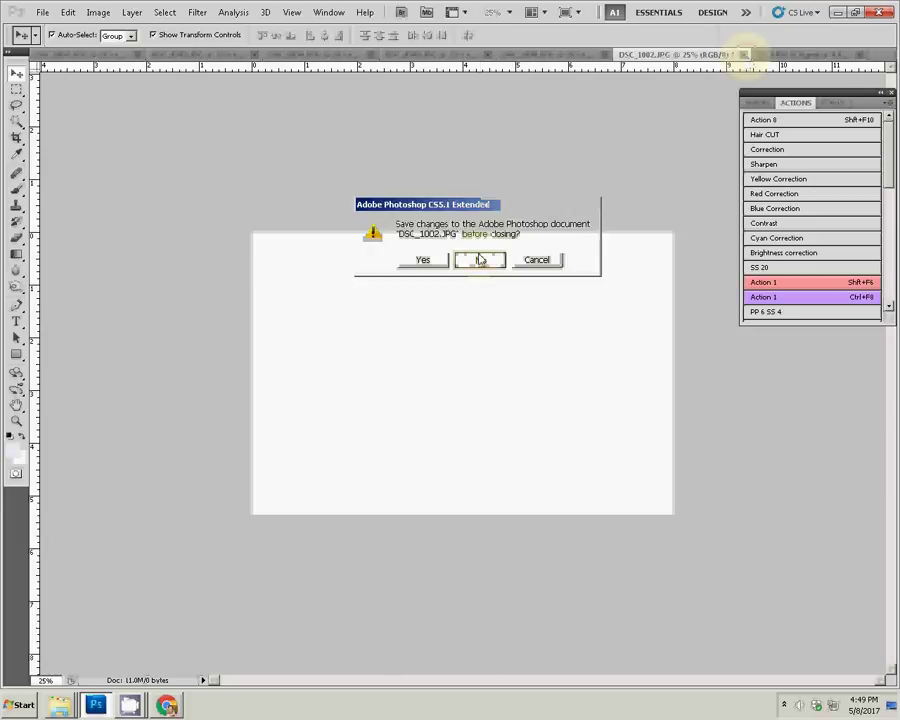
click(480, 258)
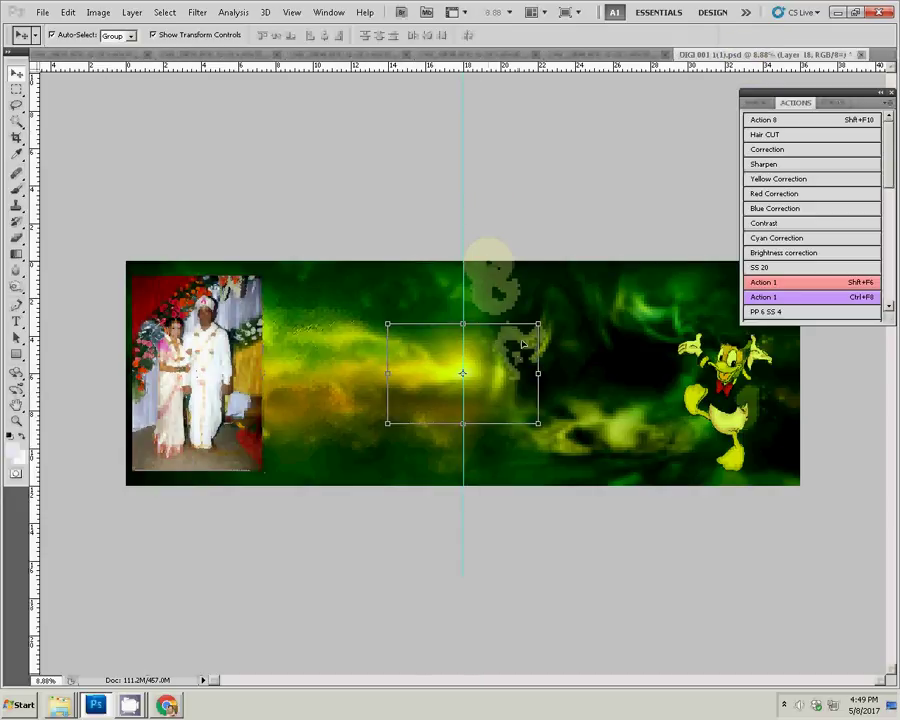
mouse_move(529, 341)
mouse_down()
mouse_move(425, 293)
mouse_move(428, 284)
mouse_up()
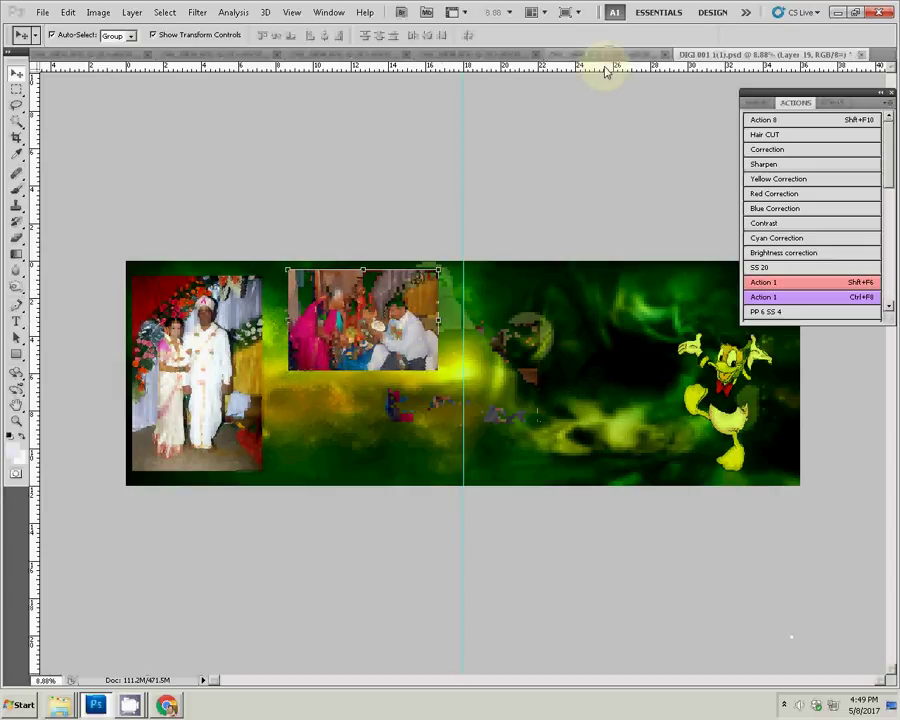
key(ctrl+Tab)
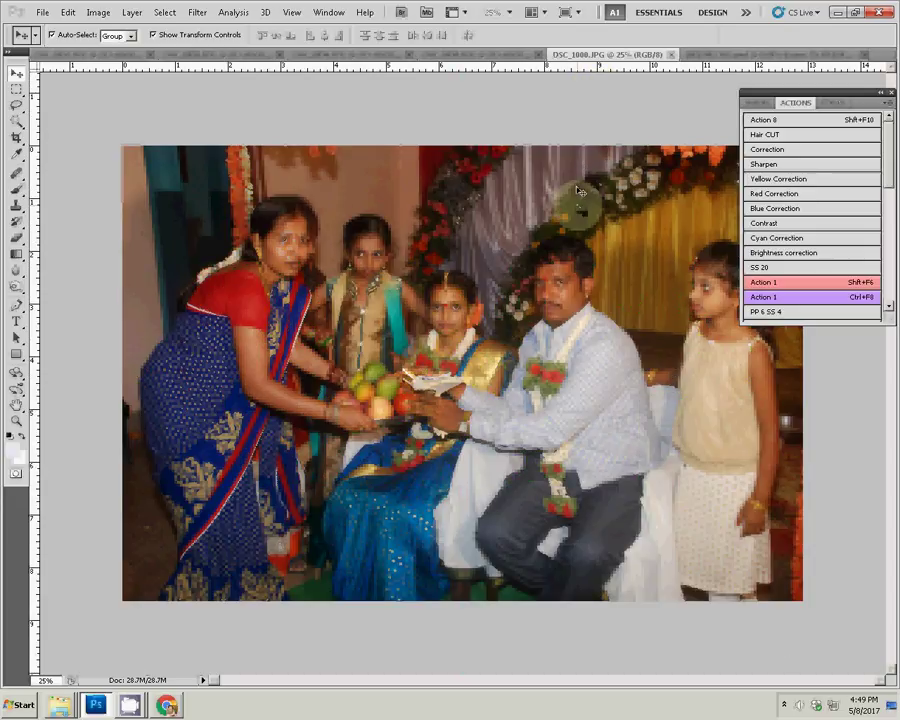
Step: Resize DSC_1000 to 8 inches wide, take the whole image, and close it without saving
key(ctrl+alt+i)
double_click(392, 266)
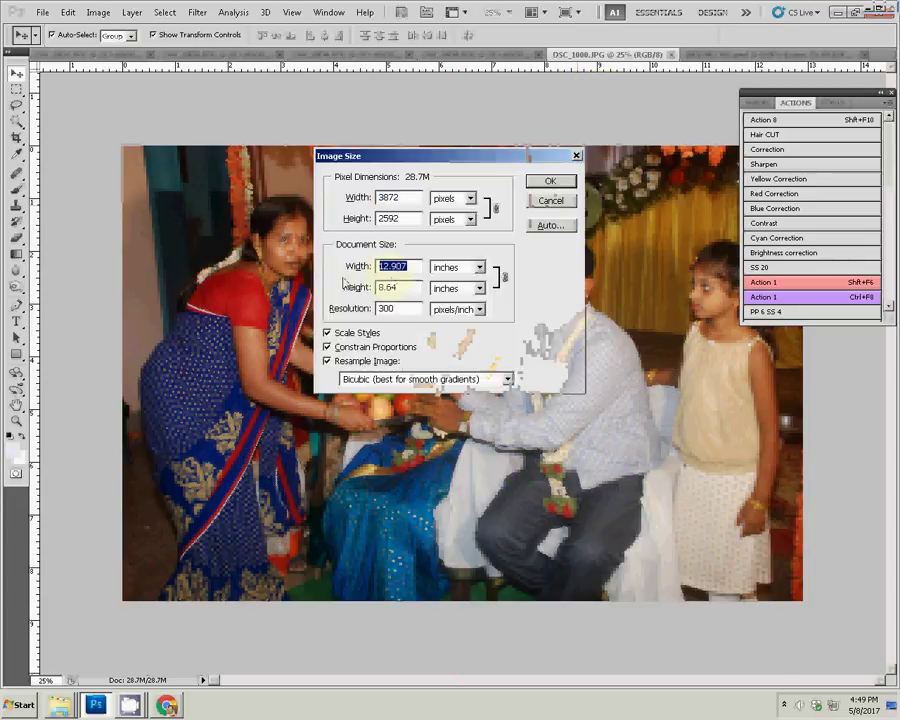
text(8)
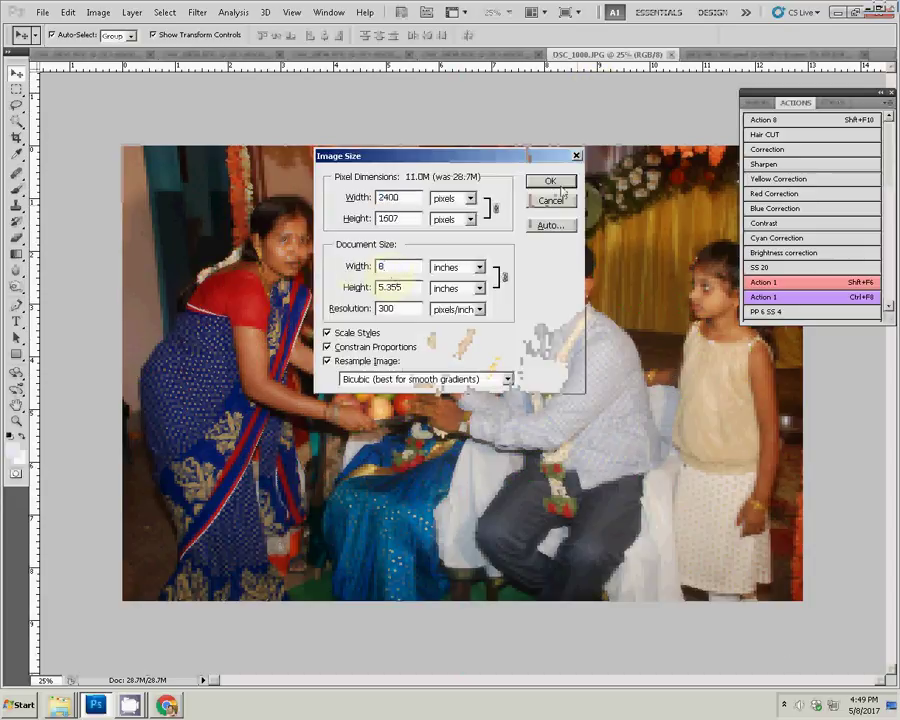
click(558, 183)
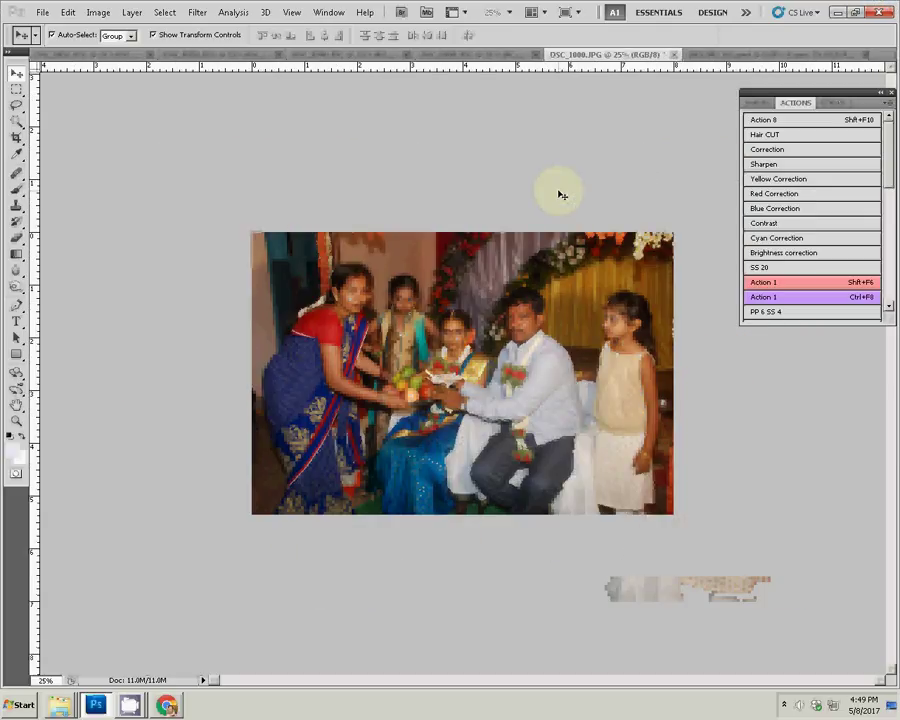
key(ctrl+a)
key(Delete)
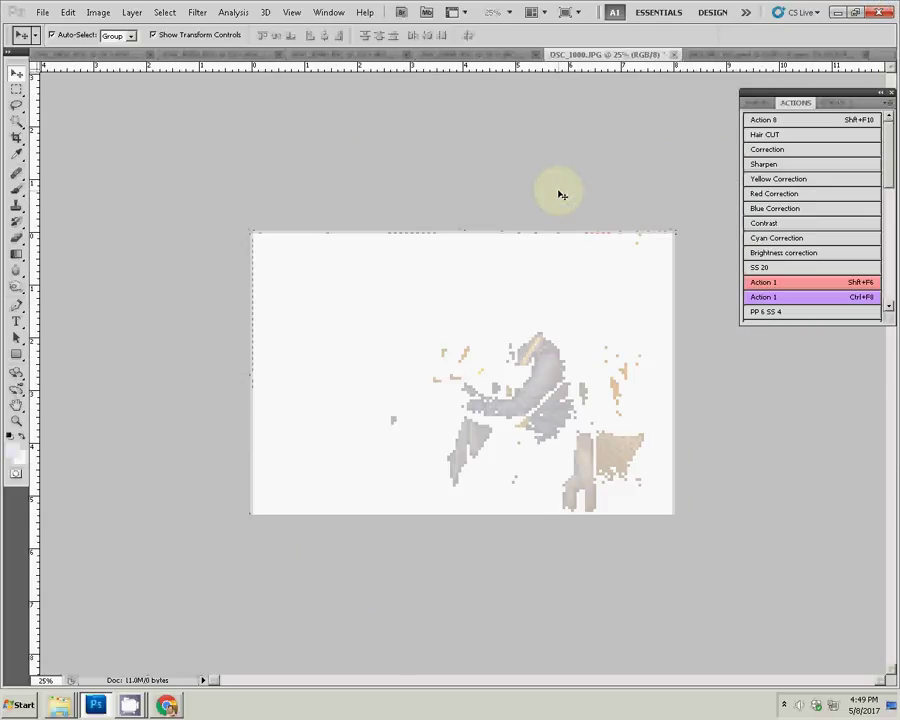
key(ctrl+w)
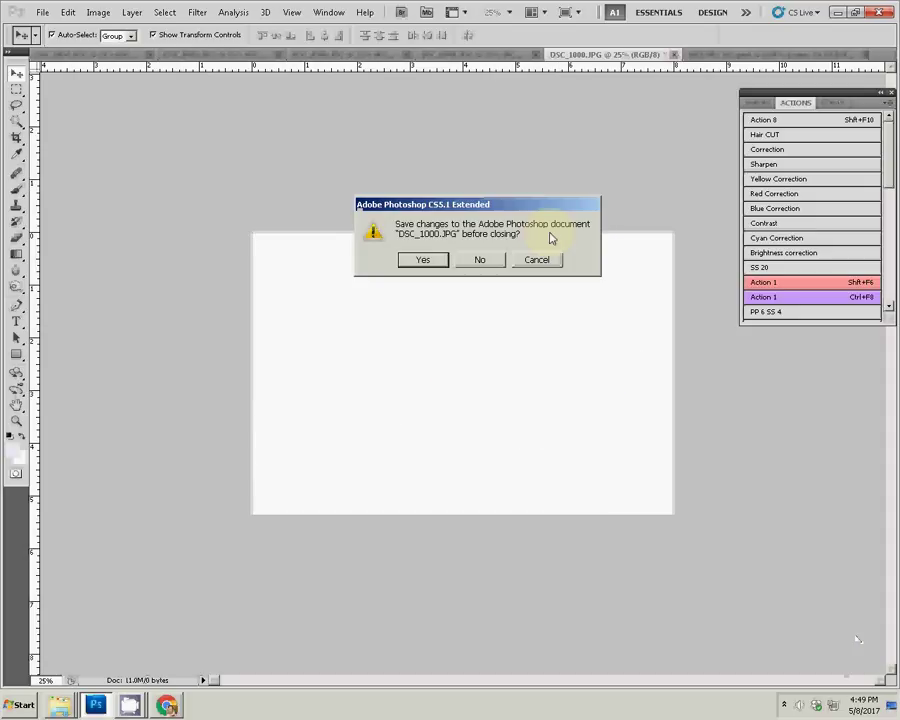
click(488, 258)
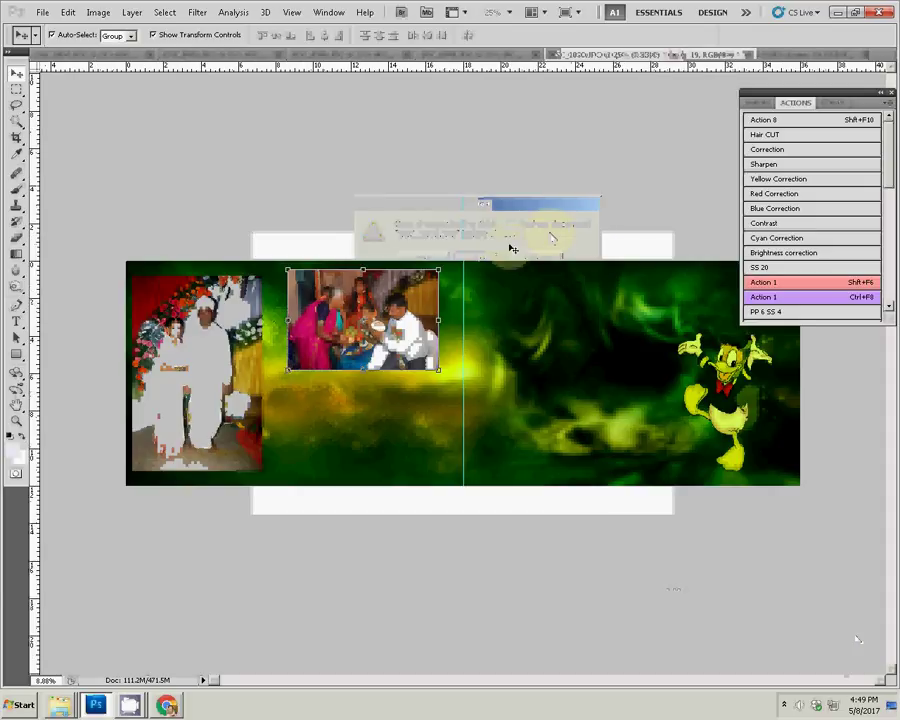
Step: Paste the photo into the spread below the top-middle photo and nudge it down
key(ctrl+v)
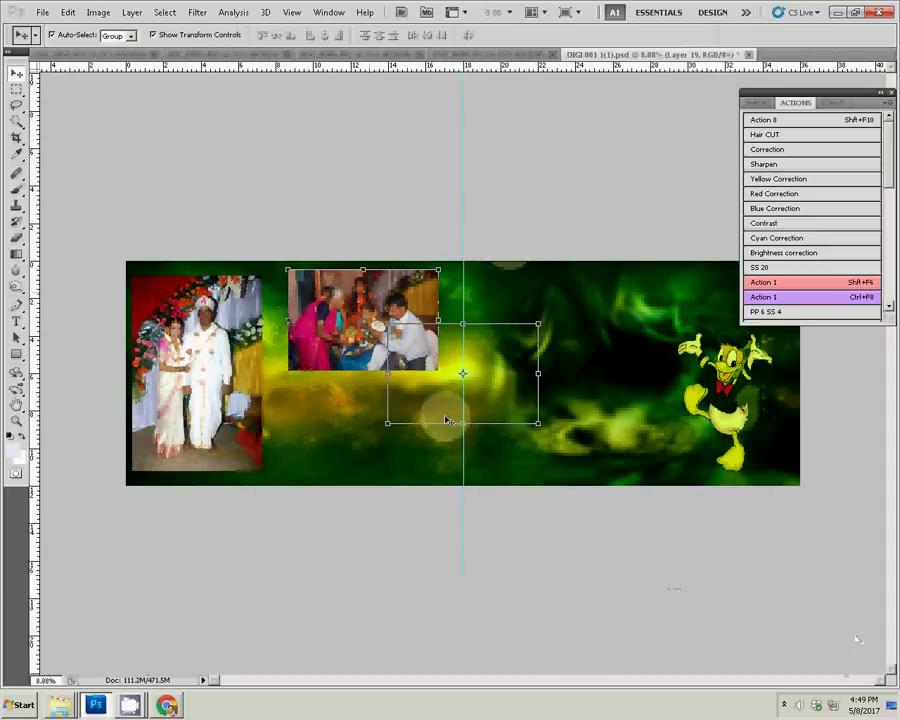
key(ctrl+v)
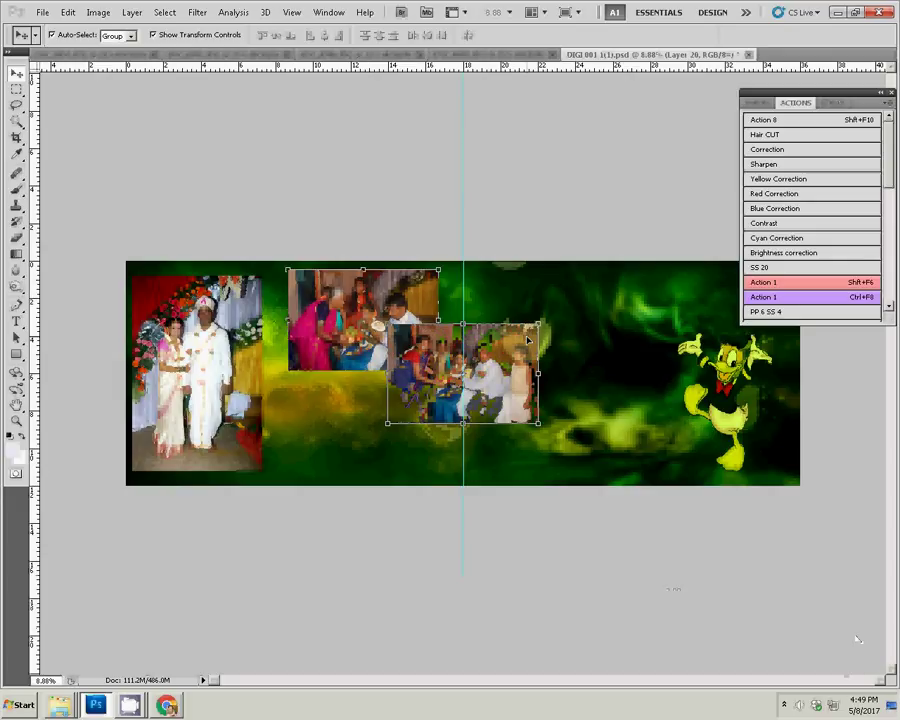
key(Return)
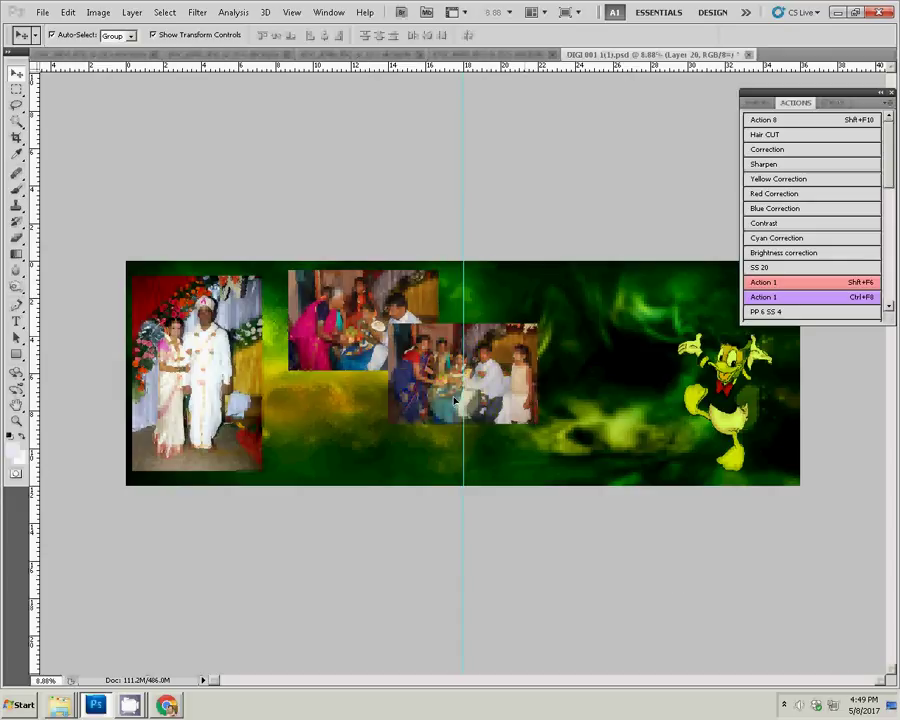
drag(455, 400, 420, 393)
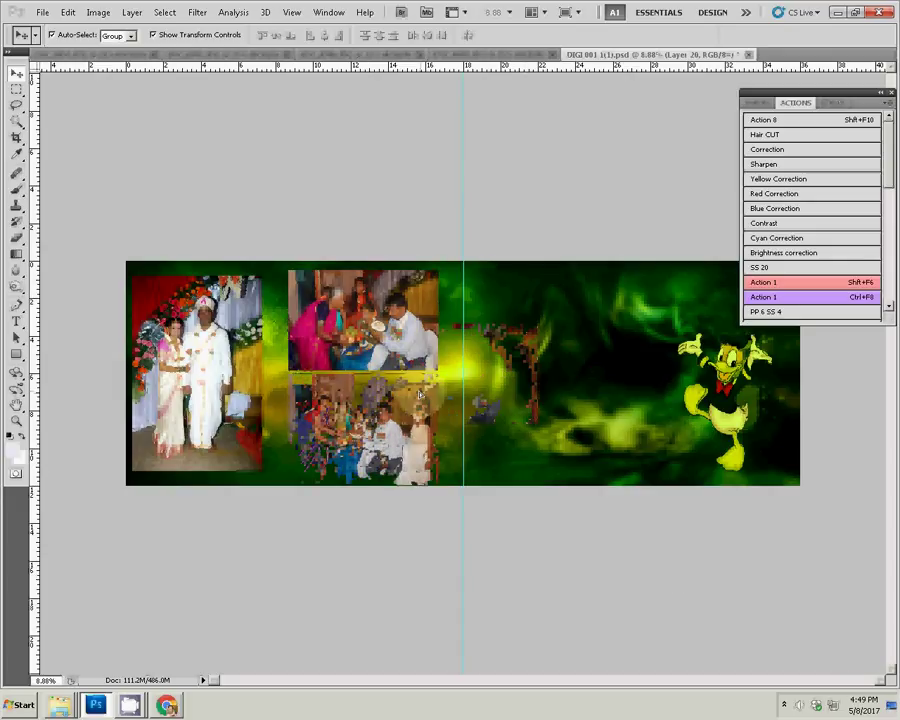
click(420, 393)
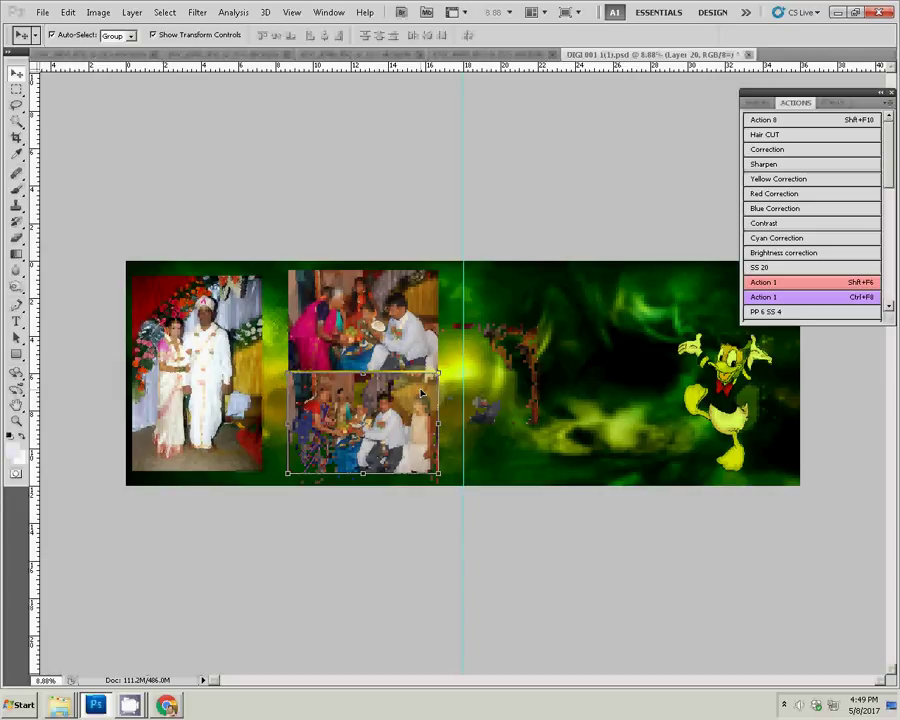
key(Down)
key(Down)
key(Down)
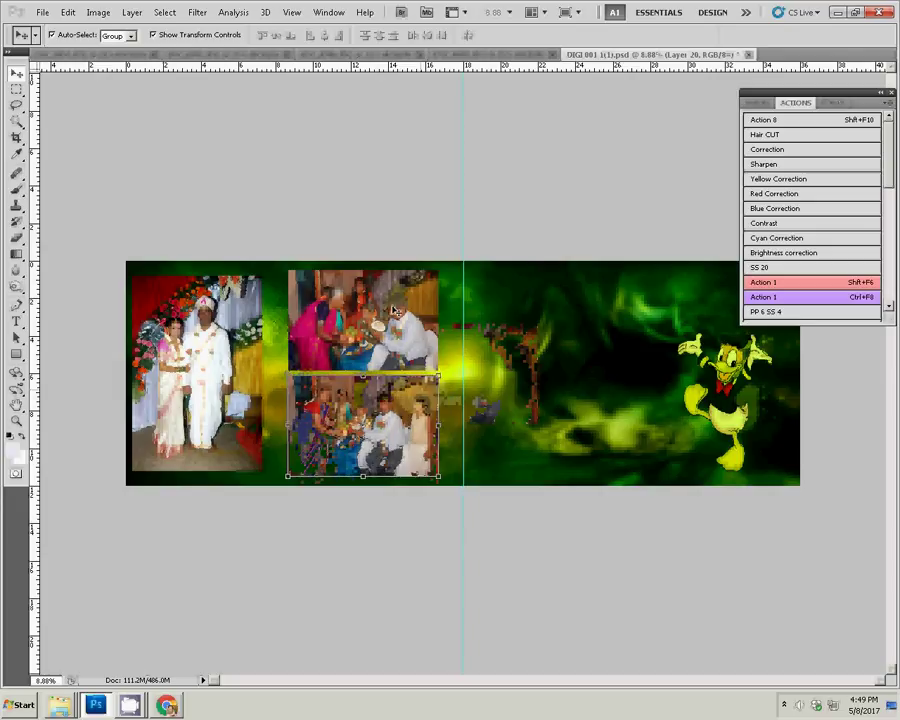
click(501, 58)
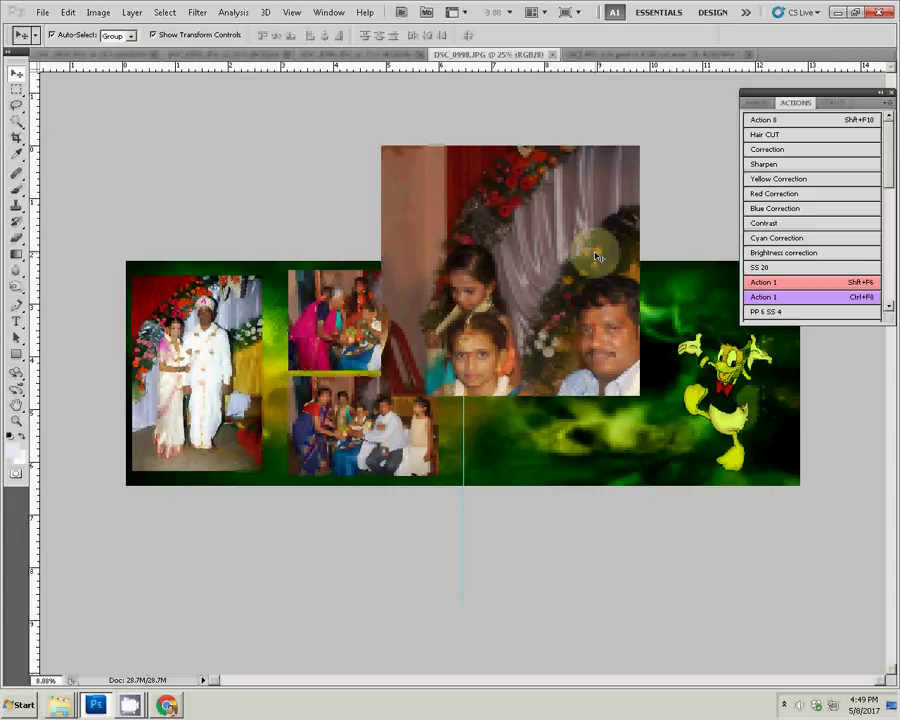
Step: Resize DSC_0998 to 8 inches wide, cut the whole image, and close it unsaved
key(ctrl+alt+i)
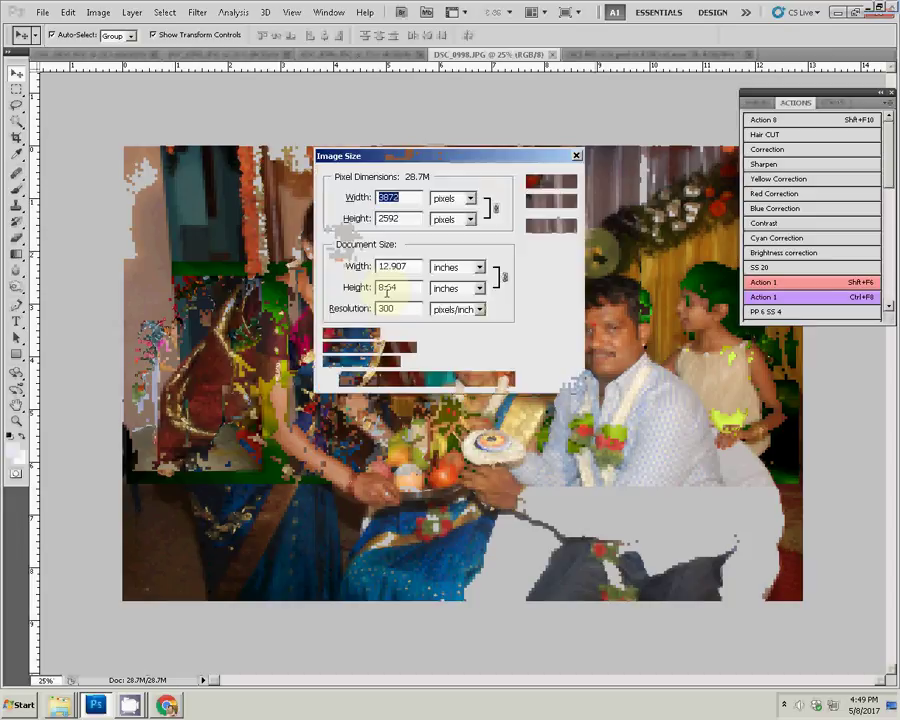
text(18)
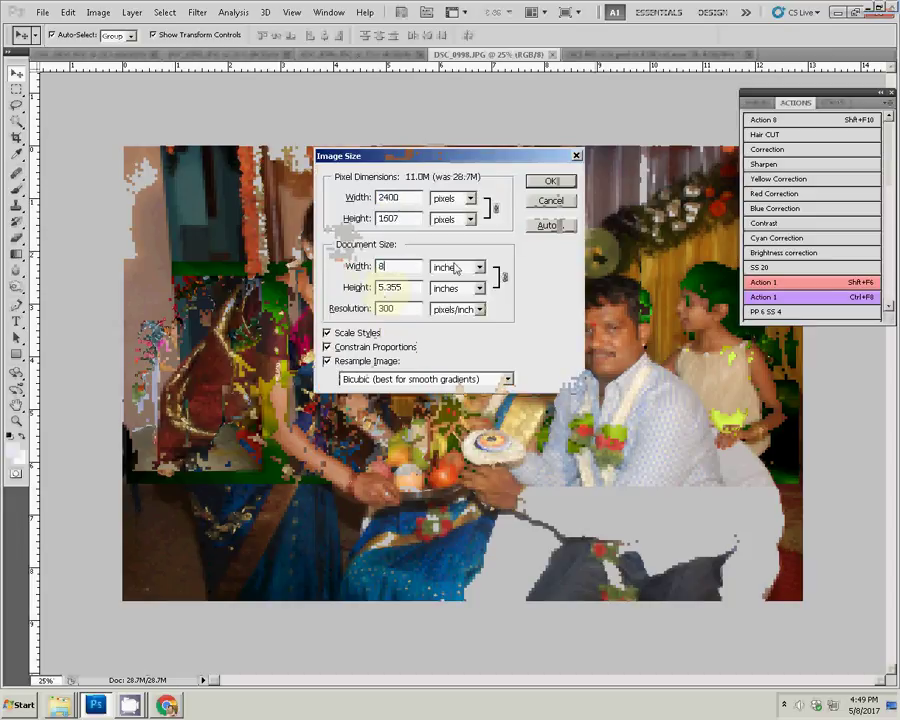
click(545, 182)
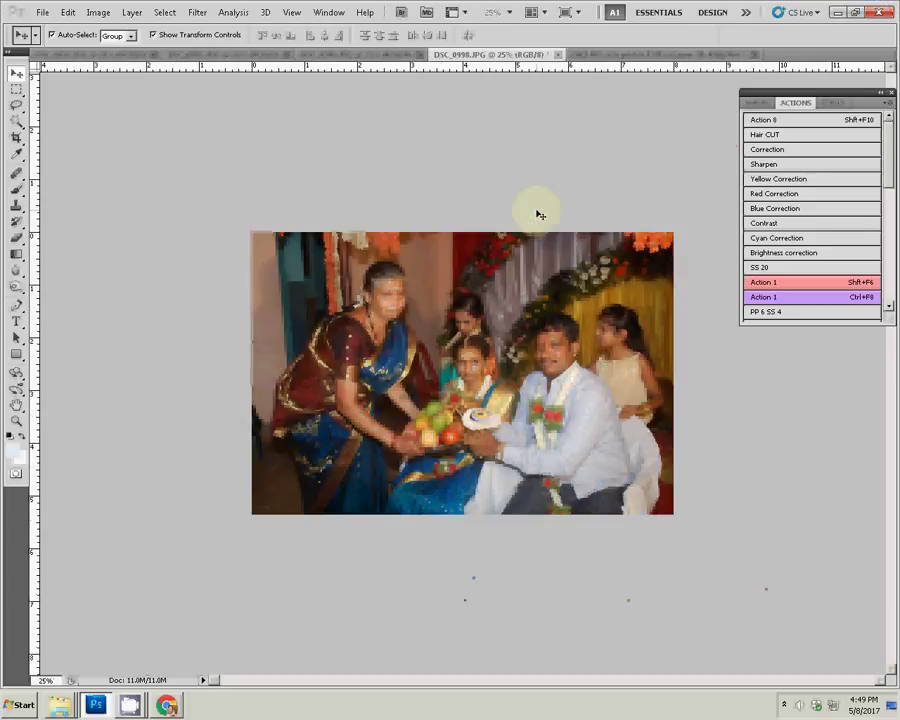
key(ctrl+a)
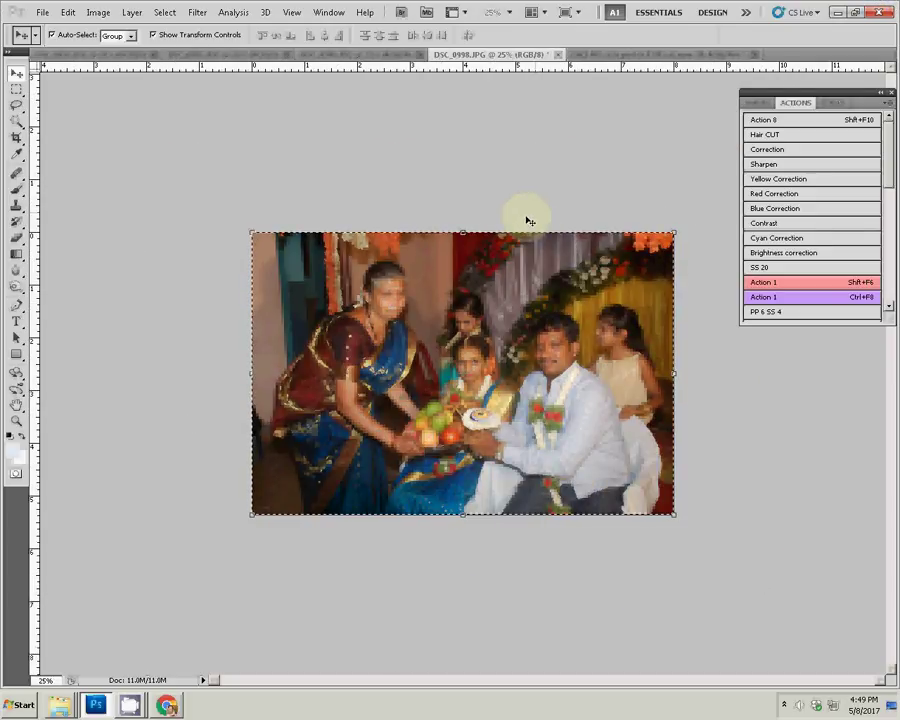
key(ctrl+x)
key(ctrl+w)
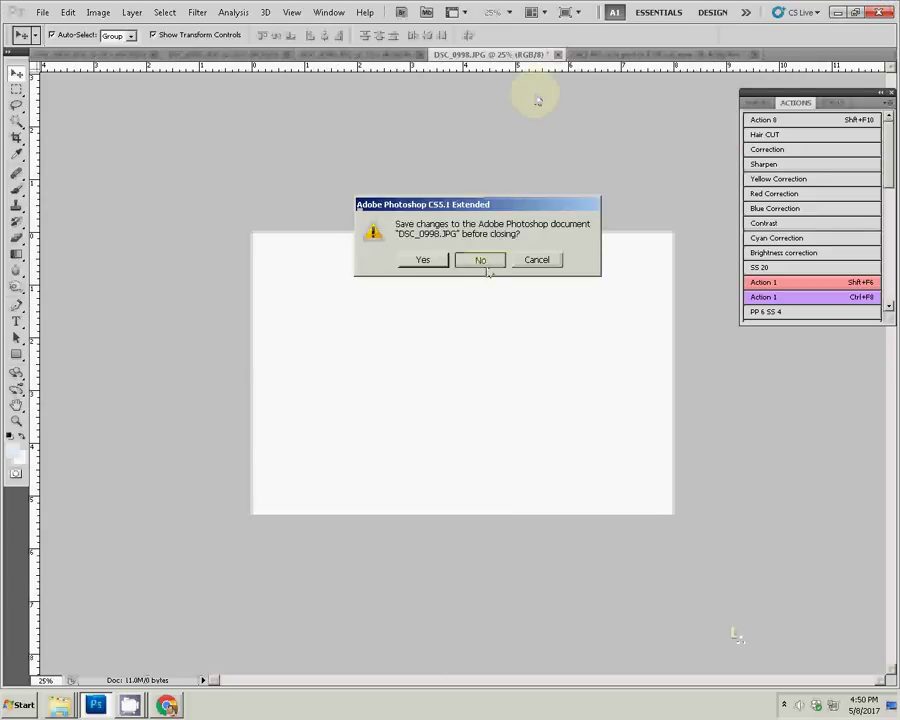
click(486, 265)
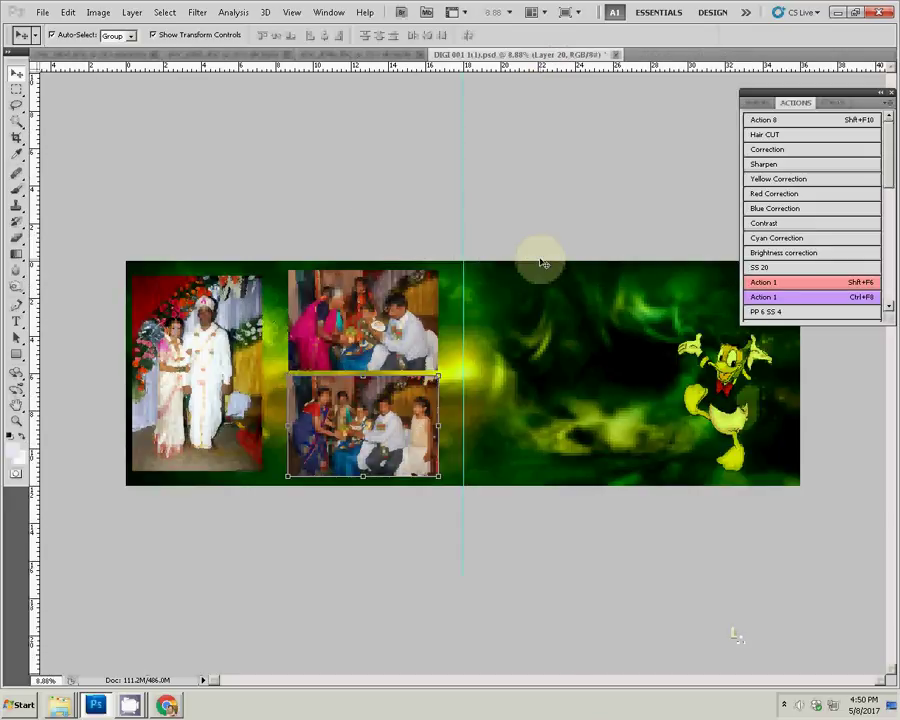
Step: Paste the photo at the top-left of the album's right page
key(ctrl+v)
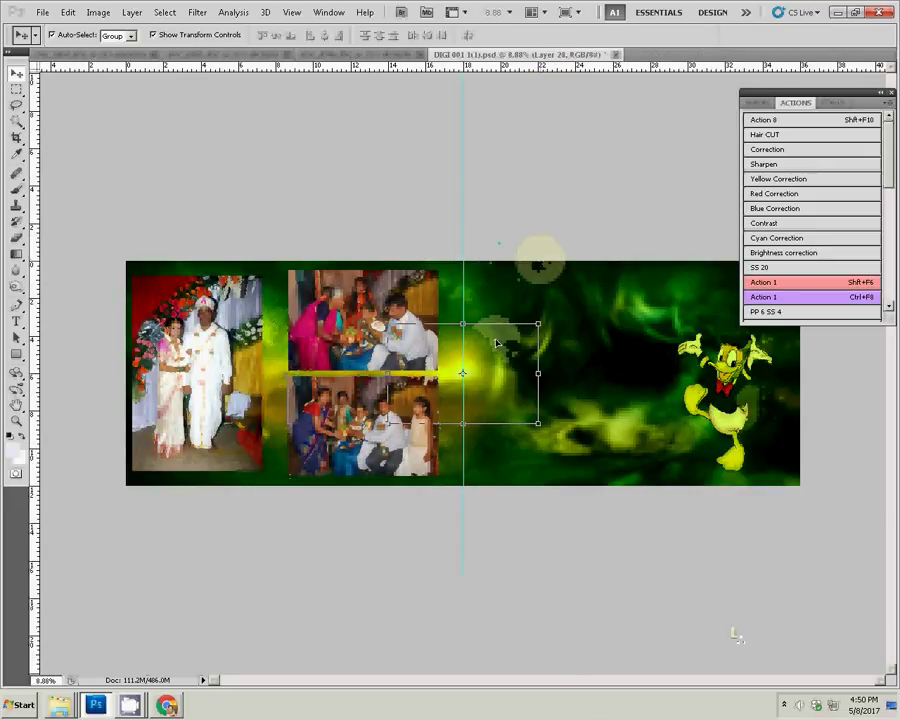
drag(504, 341, 605, 289)
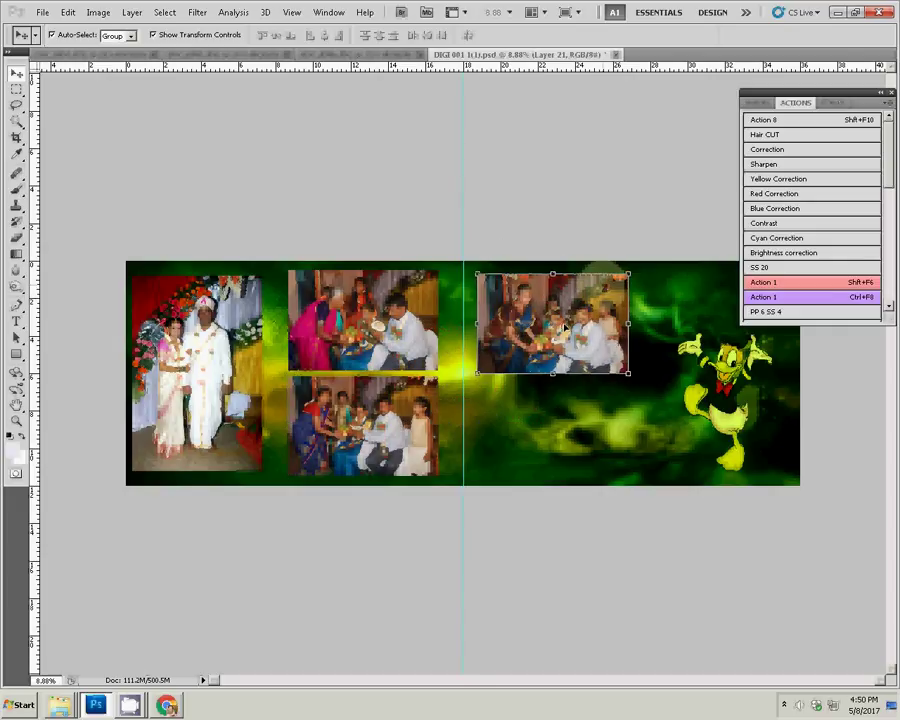
click(347, 56)
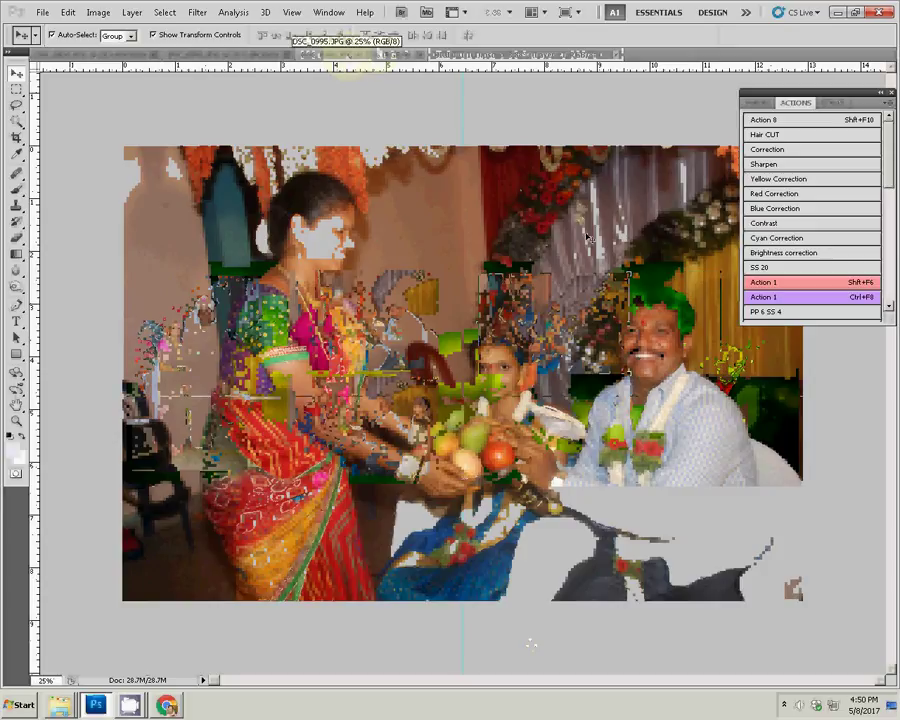
Step: Resize DSC_0996 to an 8-inch width through Image > Image Size and close its document
click(97, 13)
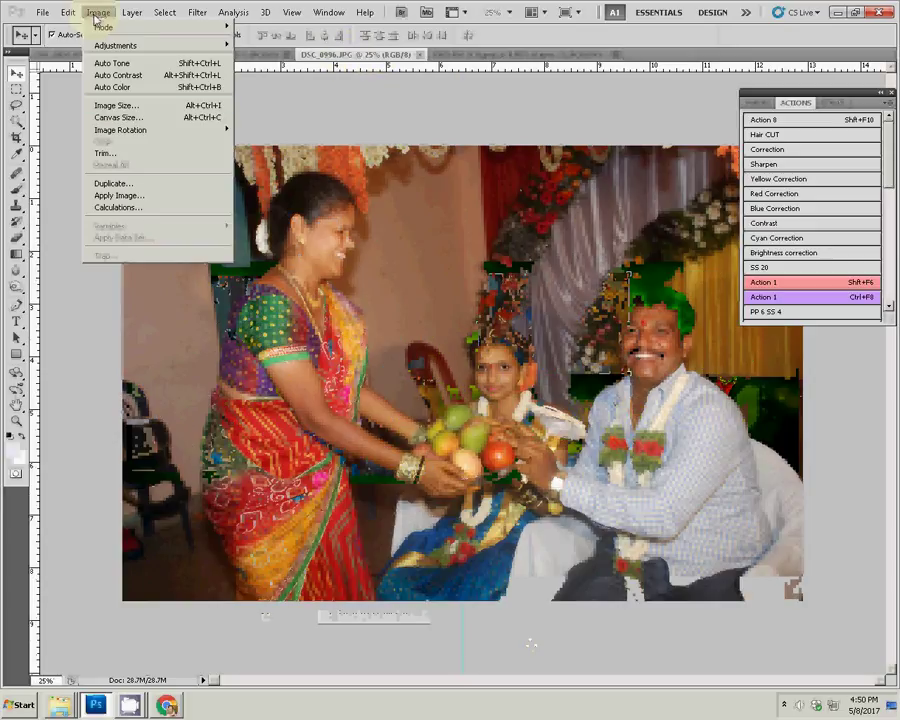
click(115, 105)
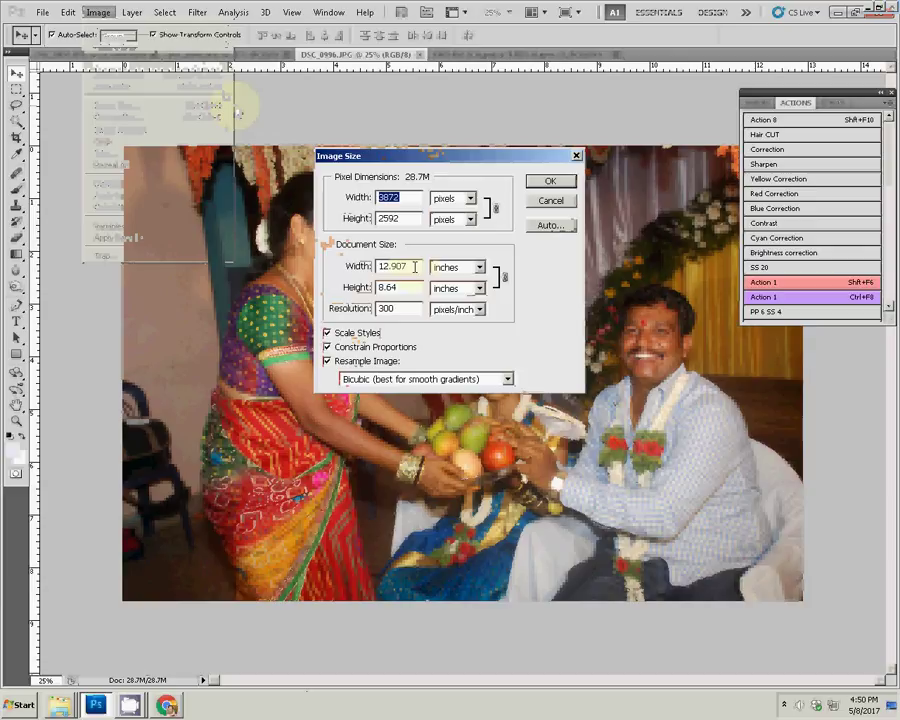
double_click(414, 266)
text(8)
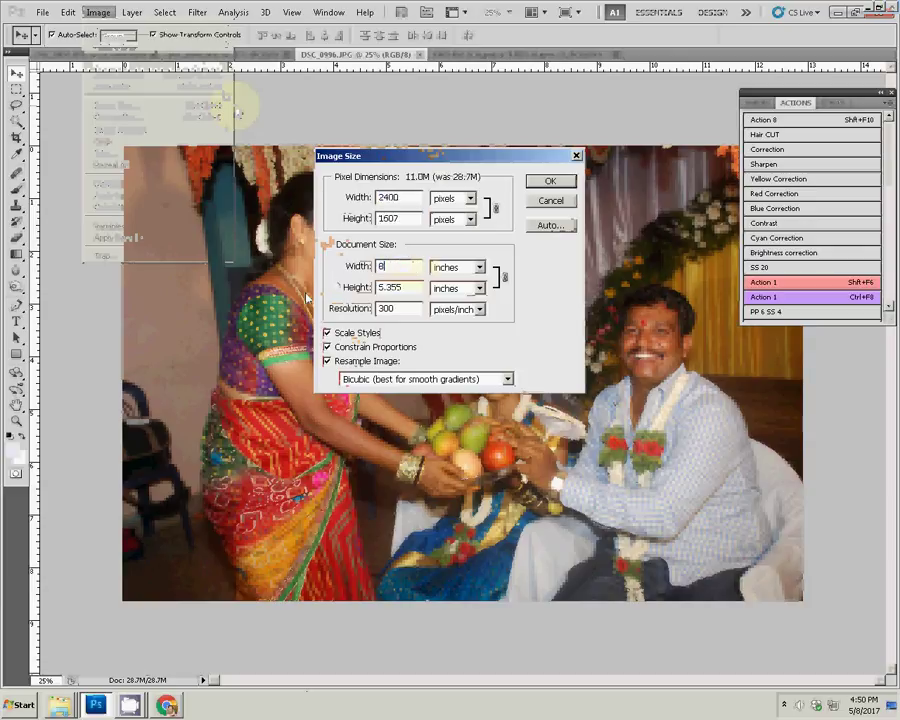
click(546, 181)
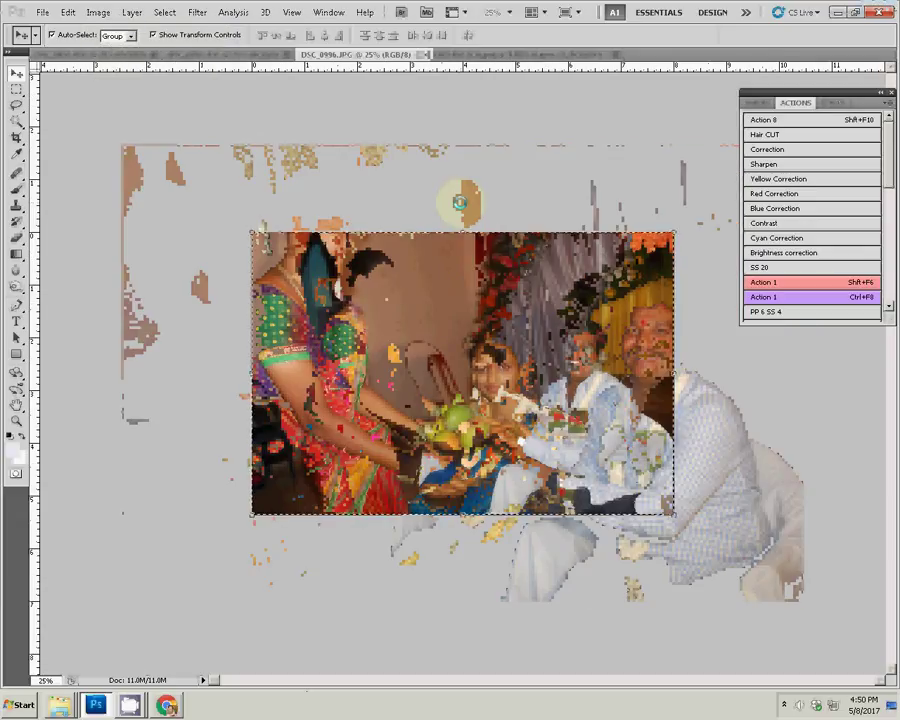
click(425, 54)
Step: Discard DSC_0996's changes and paste it below the upper photo on the right page
click(474, 258)
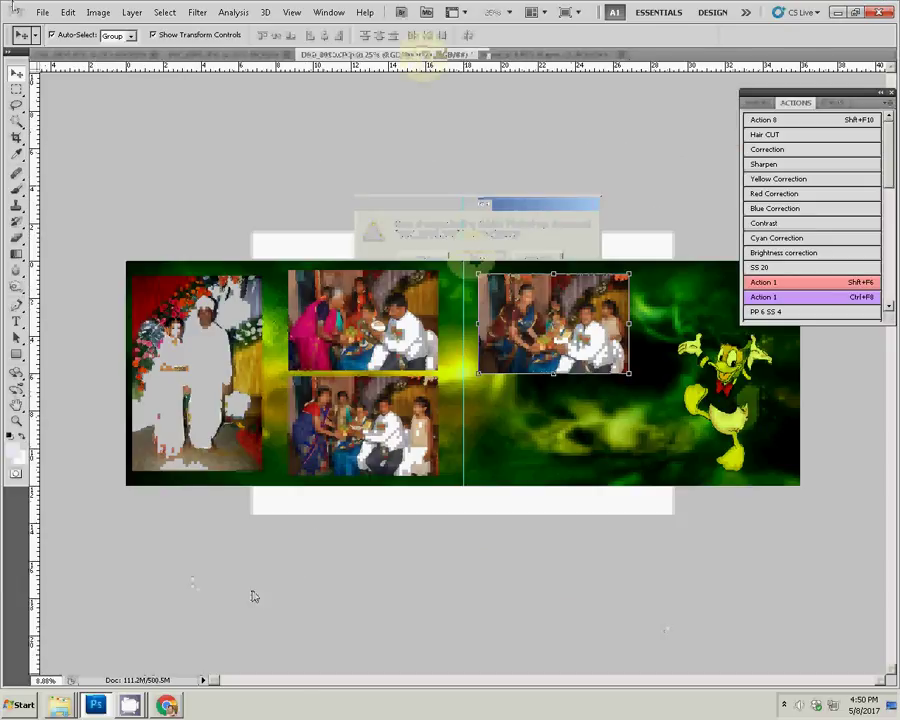
click(67, 12)
mouse_move(90, 135)
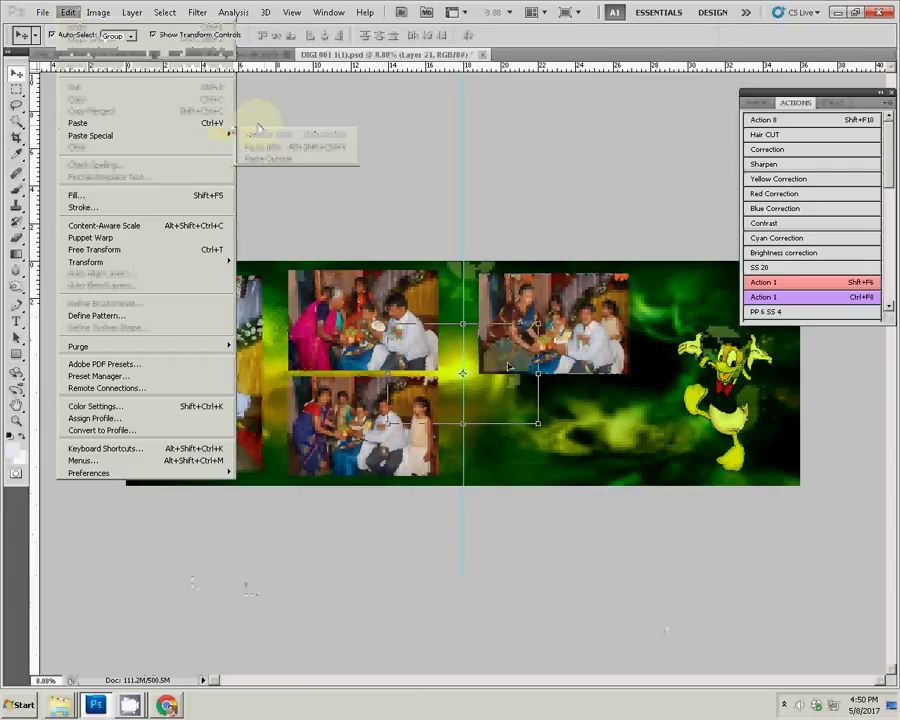
click(262, 134)
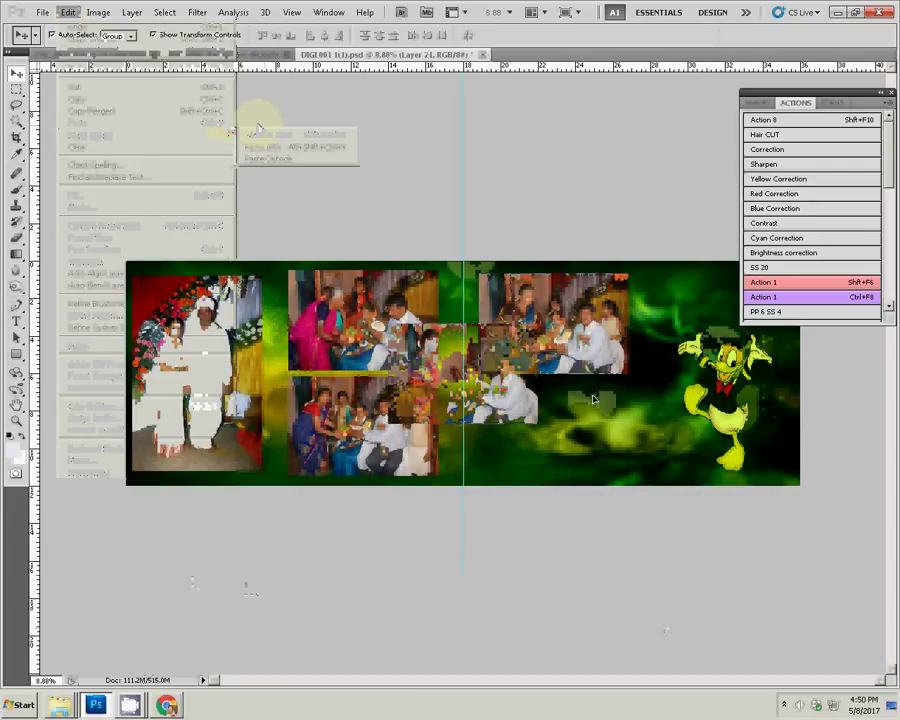
drag(515, 352, 610, 398)
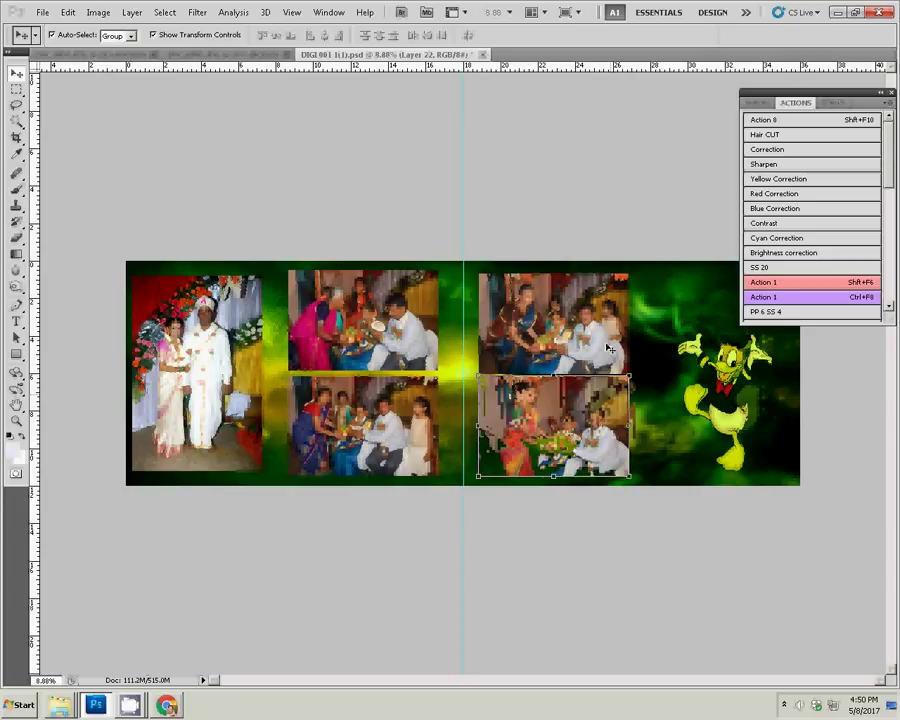
click(562, 330)
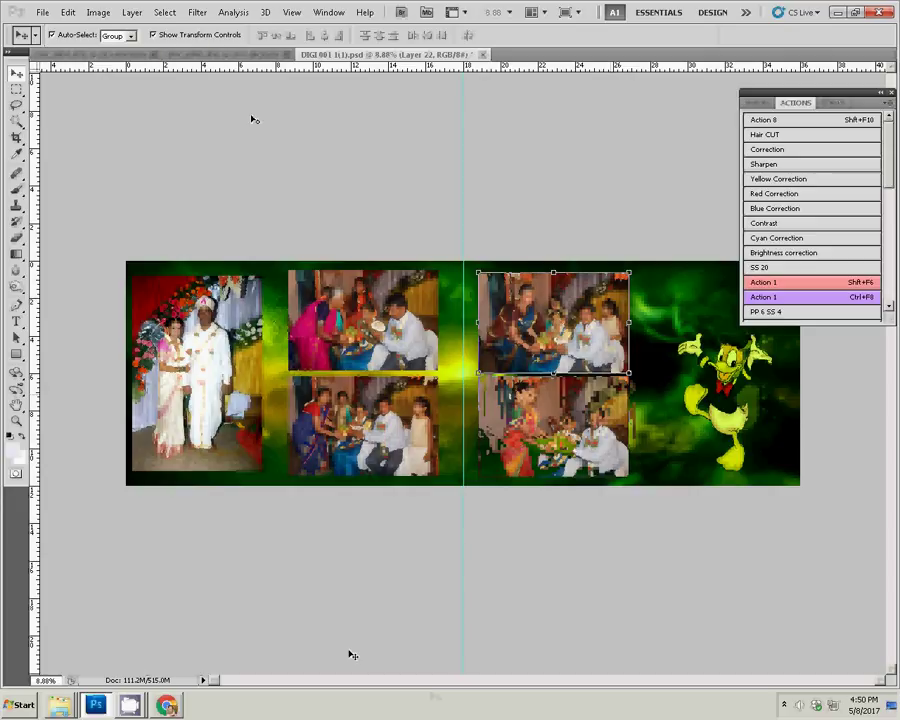
click(188, 65)
mouse_move(190, 66)
mouse_down()
mouse_move(213, 129)
mouse_move(452, 222)
mouse_up()
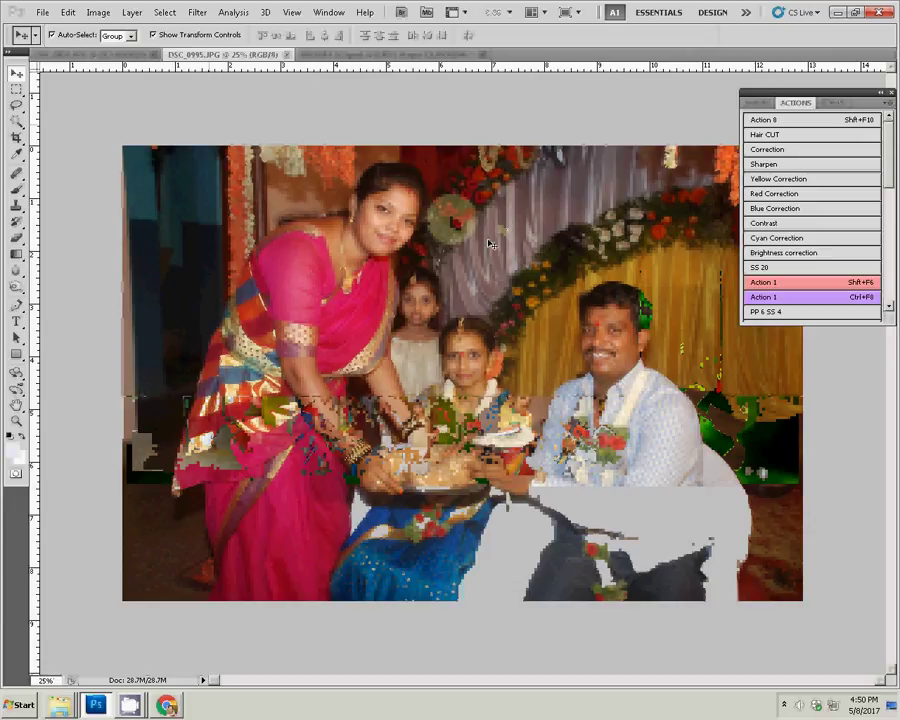
Step: Resize DSC_0995 to an 8-inch document width
key(ctrl+alt+i)
click(356, 268)
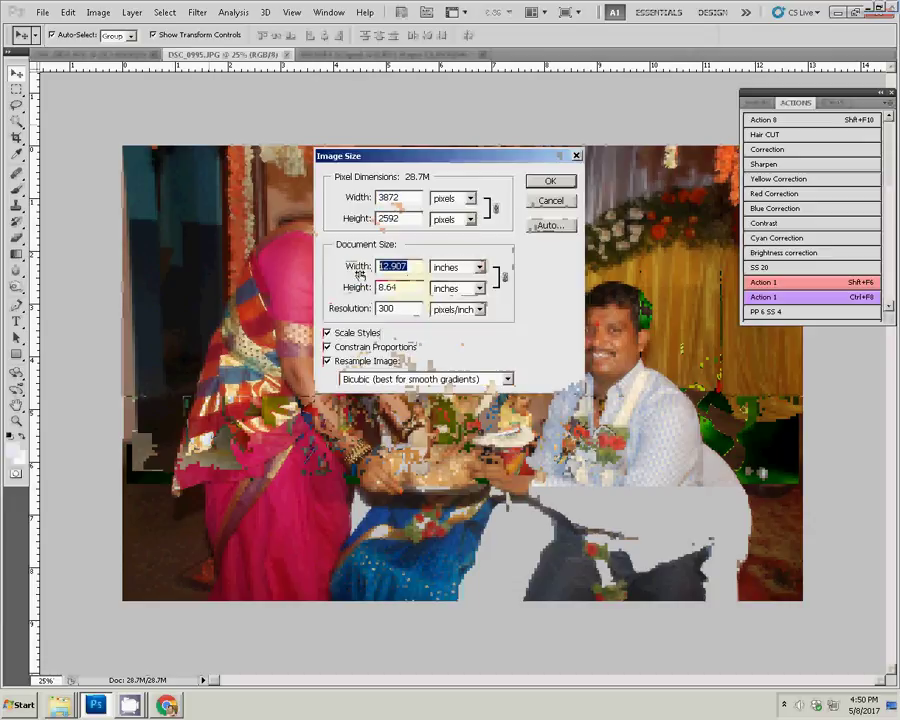
text(8)
key(Return)
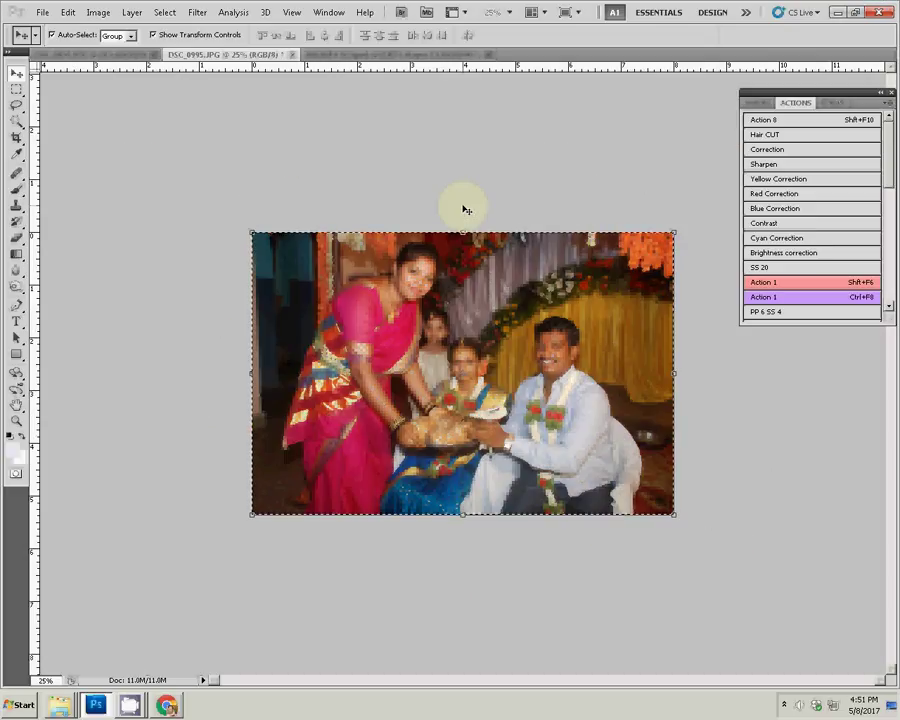
Step: Close the photo unsaved and place it at the top-right of the right page
key(Delete)
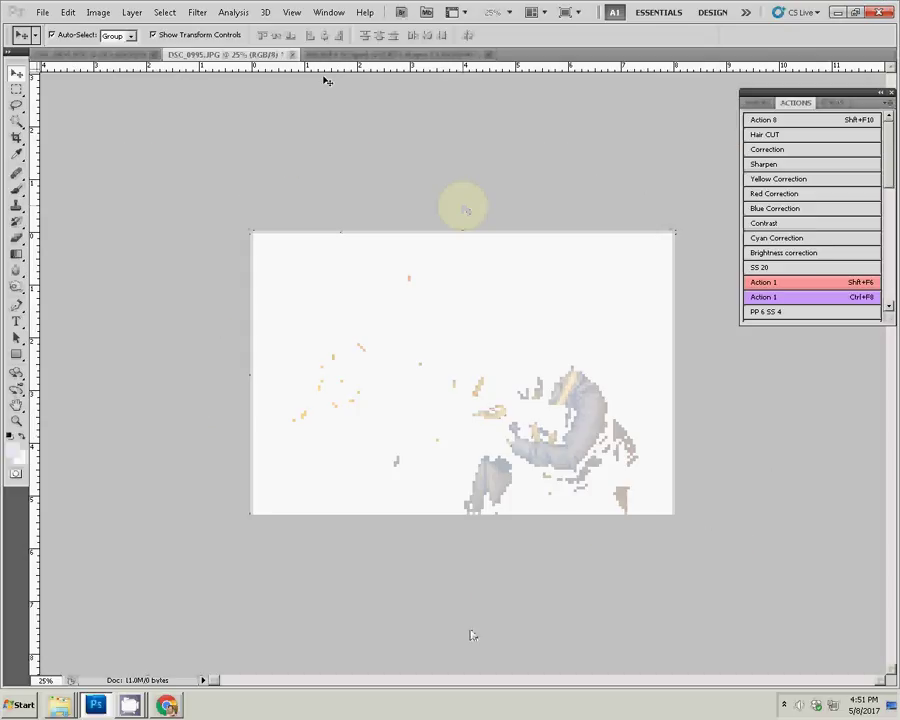
key(ctrl+w)
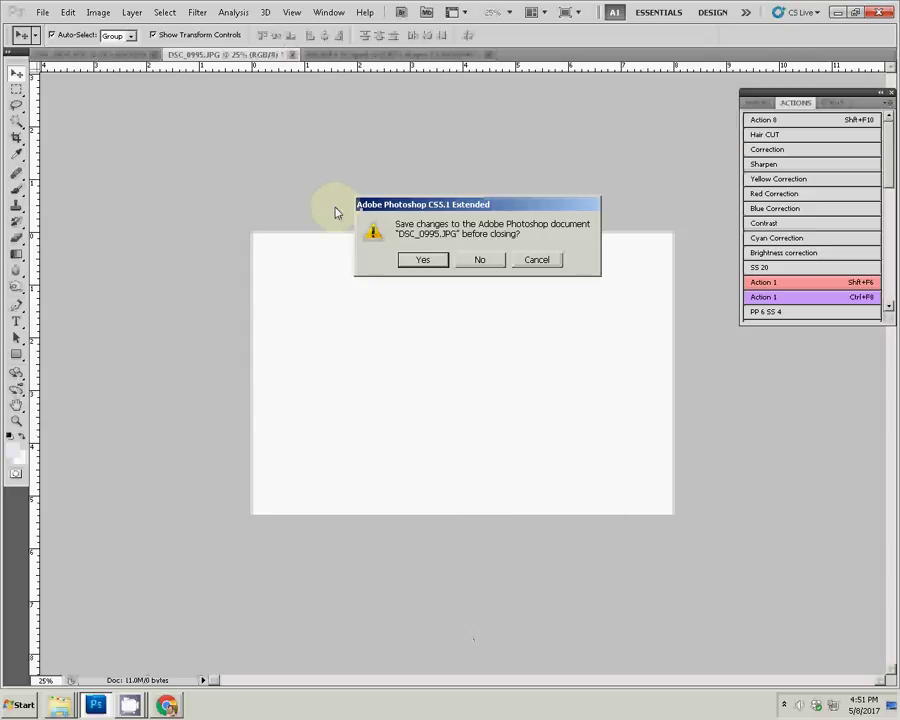
key(n)
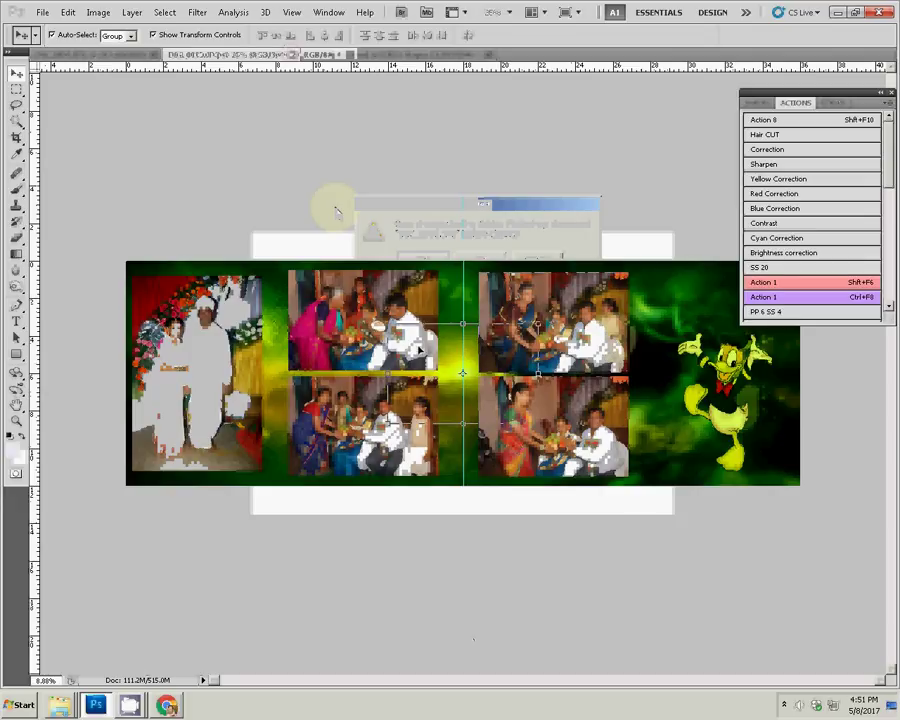
mouse_move(491, 290)
mouse_down()
mouse_move(401, 341)
mouse_move(650, 295)
mouse_up()
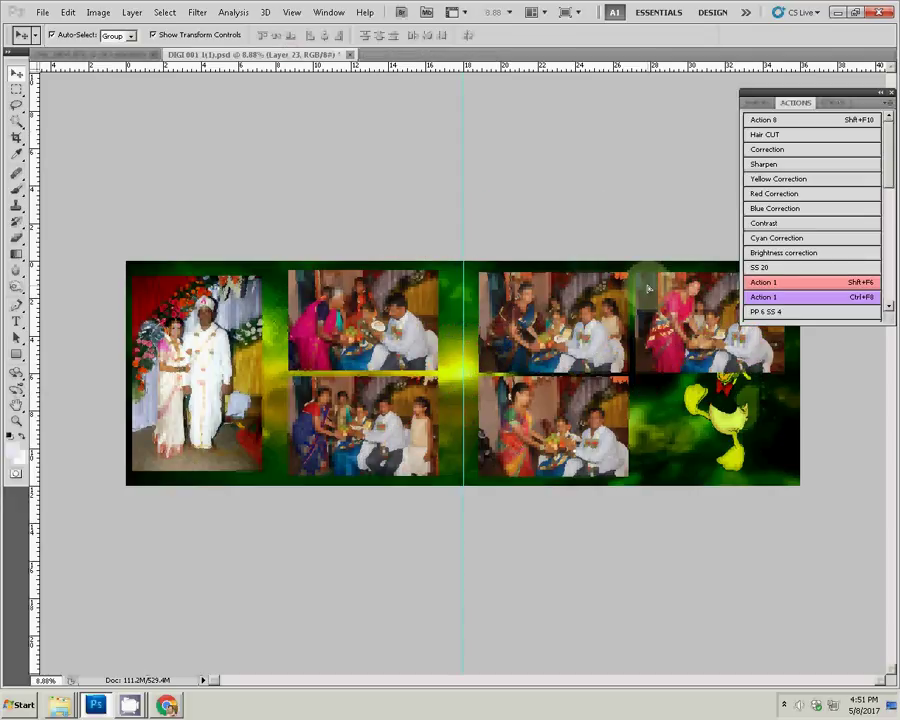
click(85, 54)
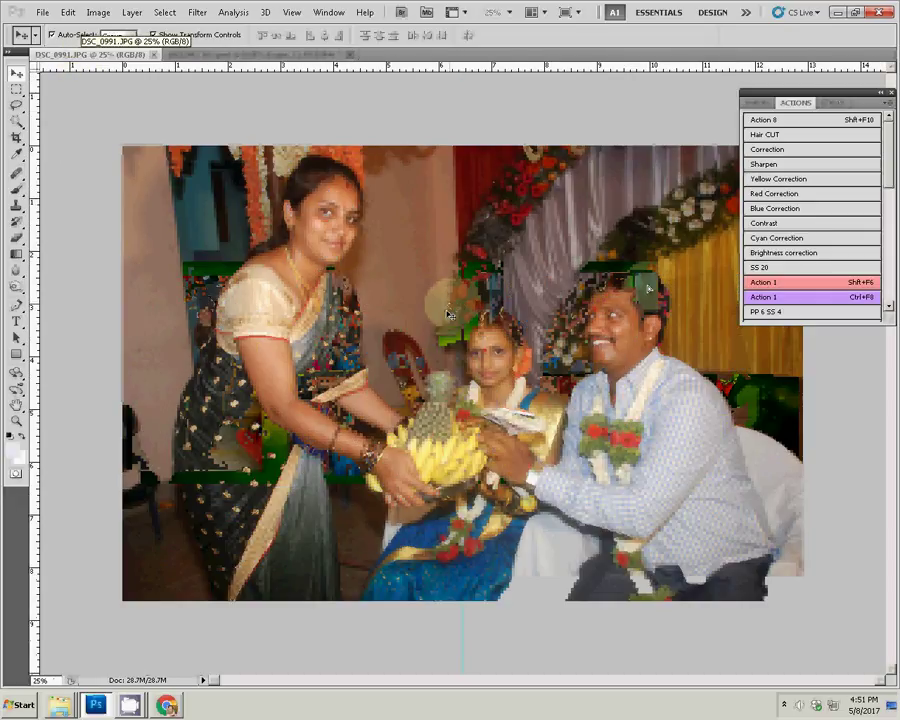
Step: Resize DSC_0991 to 8 inches wide, close it unsaved, and move it into the bottom-right slot
key(ctrl+alt+i)
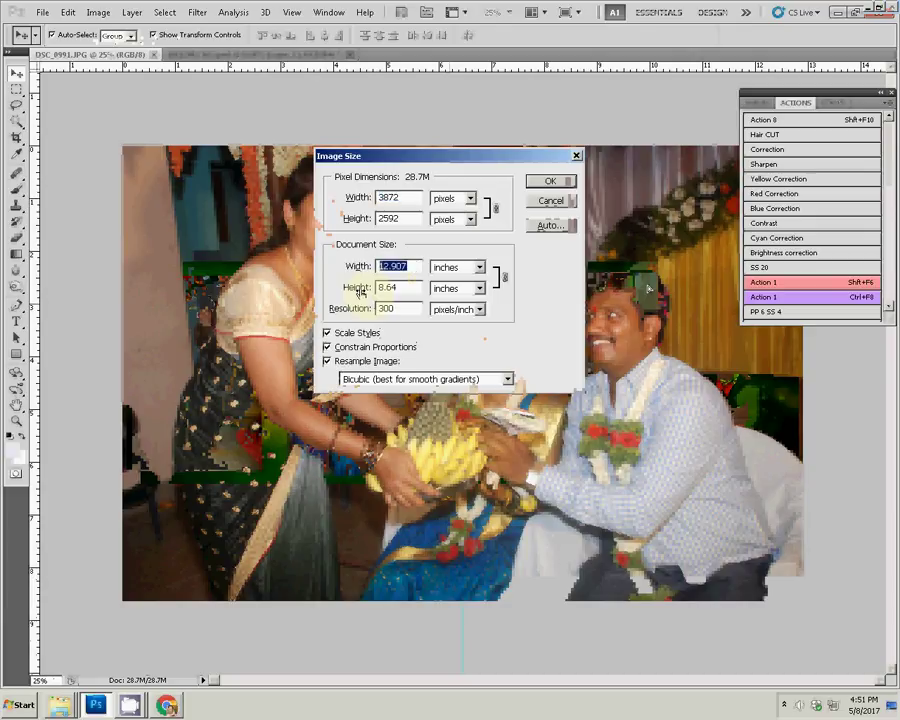
text(8)
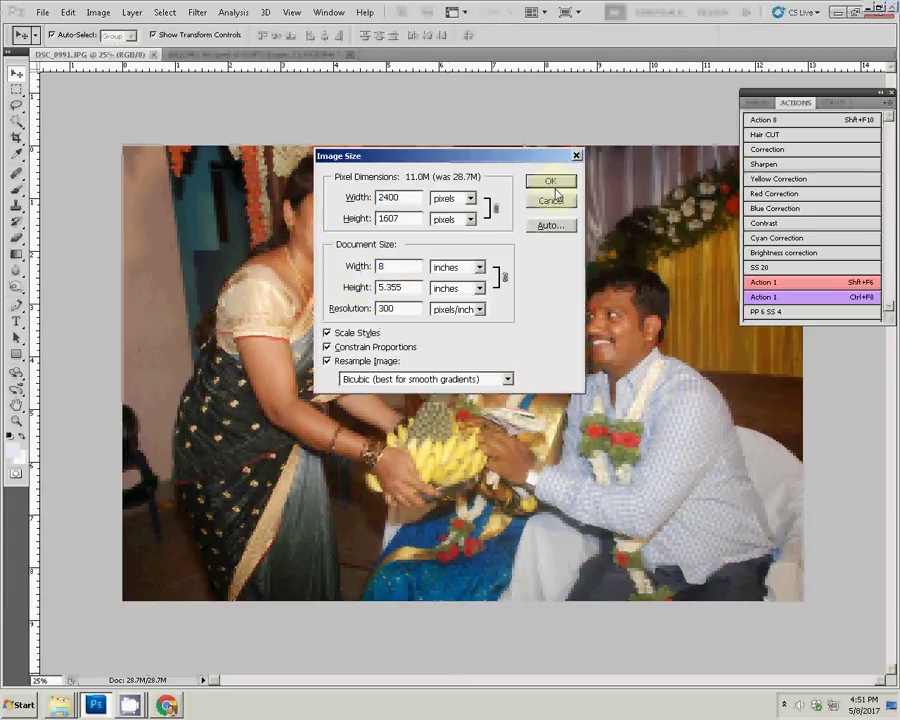
click(553, 186)
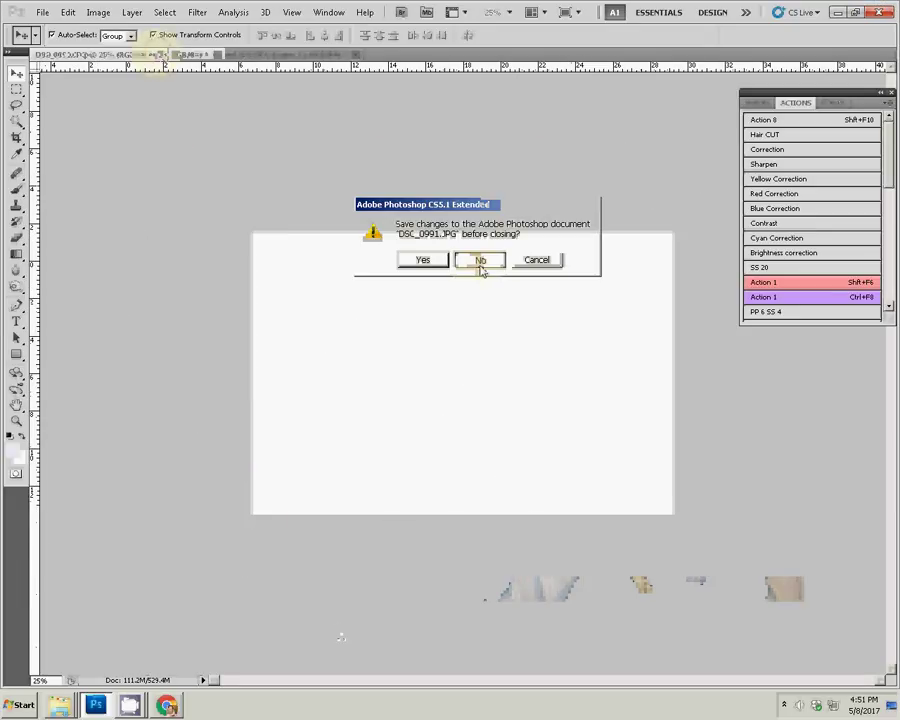
click(478, 262)
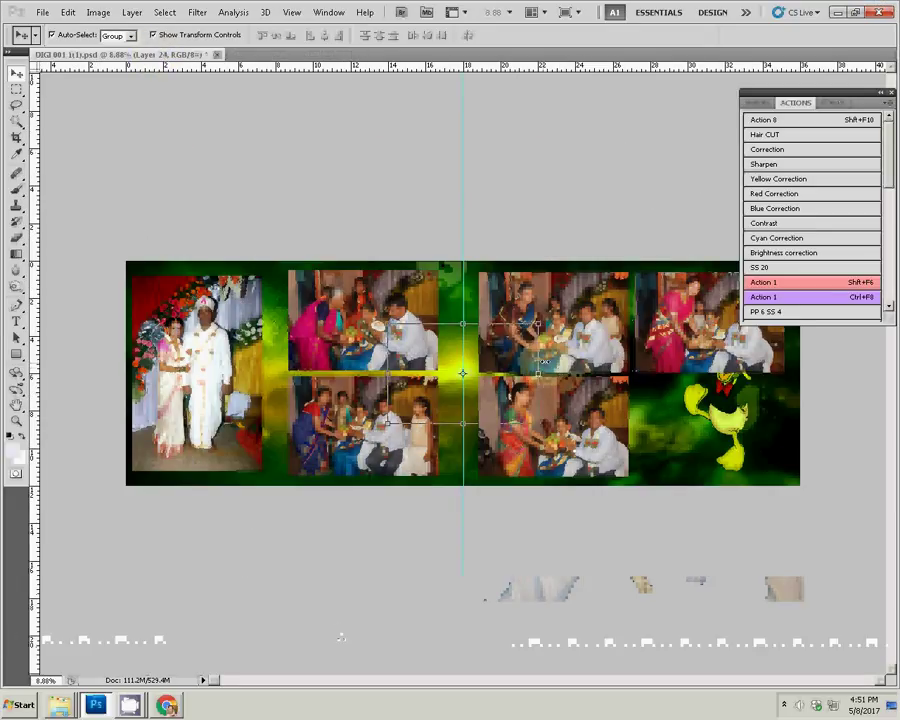
drag(426, 345, 666, 397)
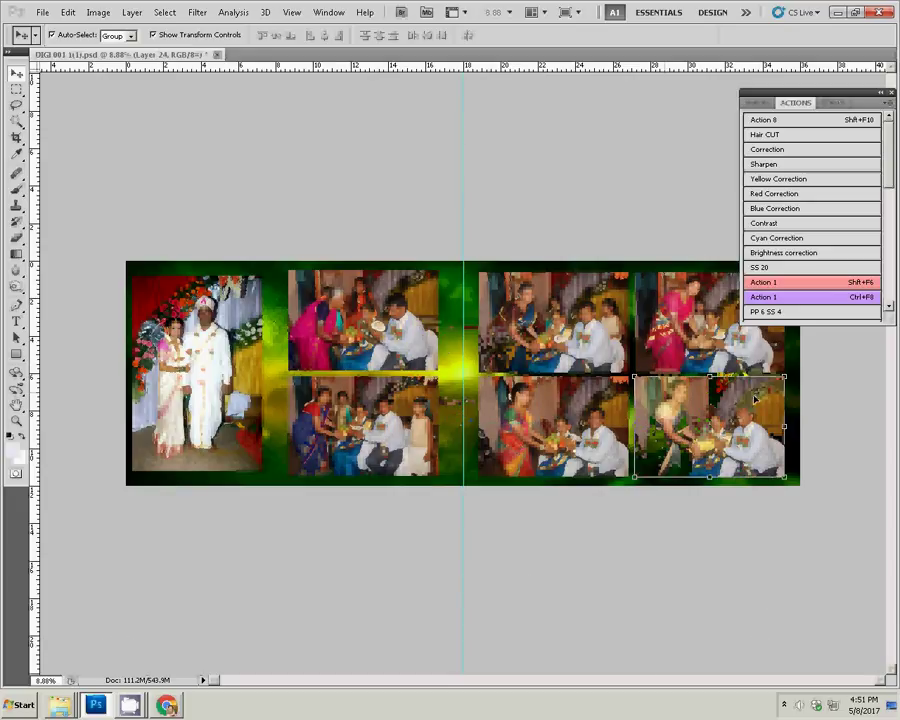
Step: Add a yellow Stroke layer effect, 22 px at 100% opacity, to the bottom-right photo's layer
click(760, 102)
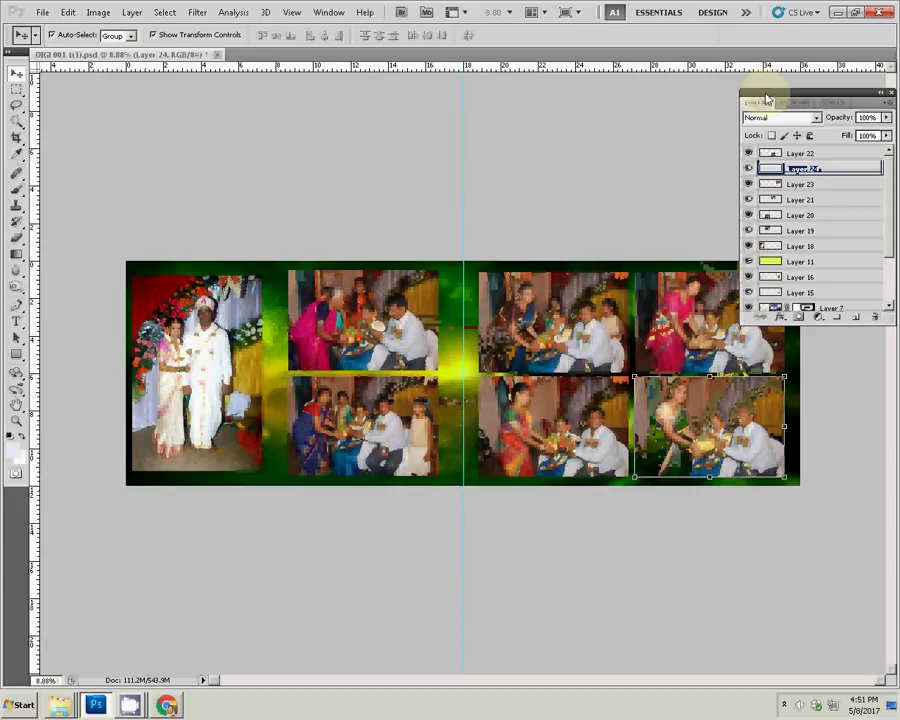
click(781, 317)
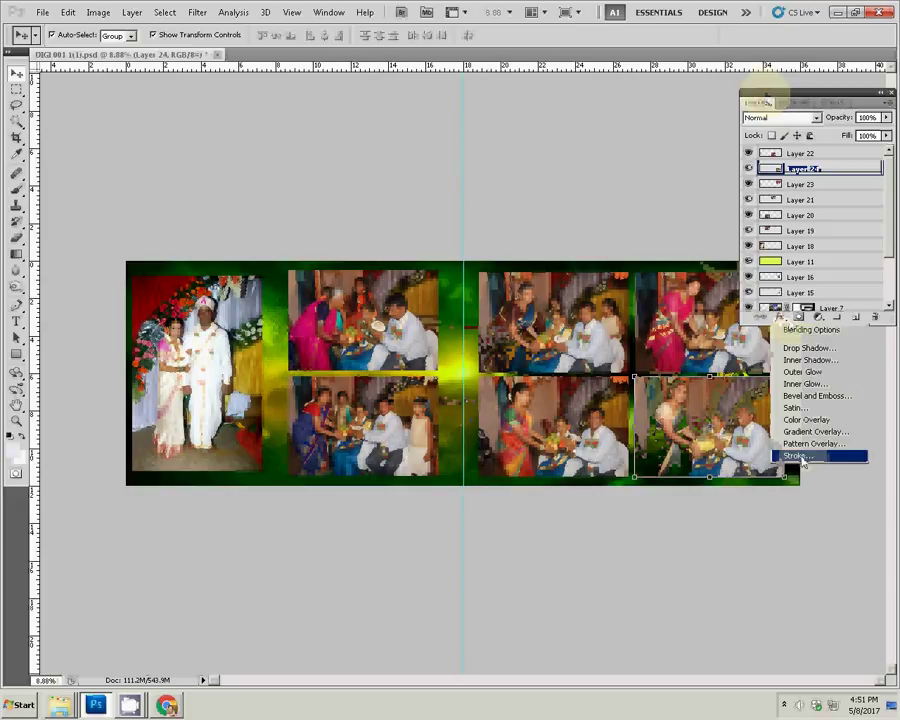
click(803, 458)
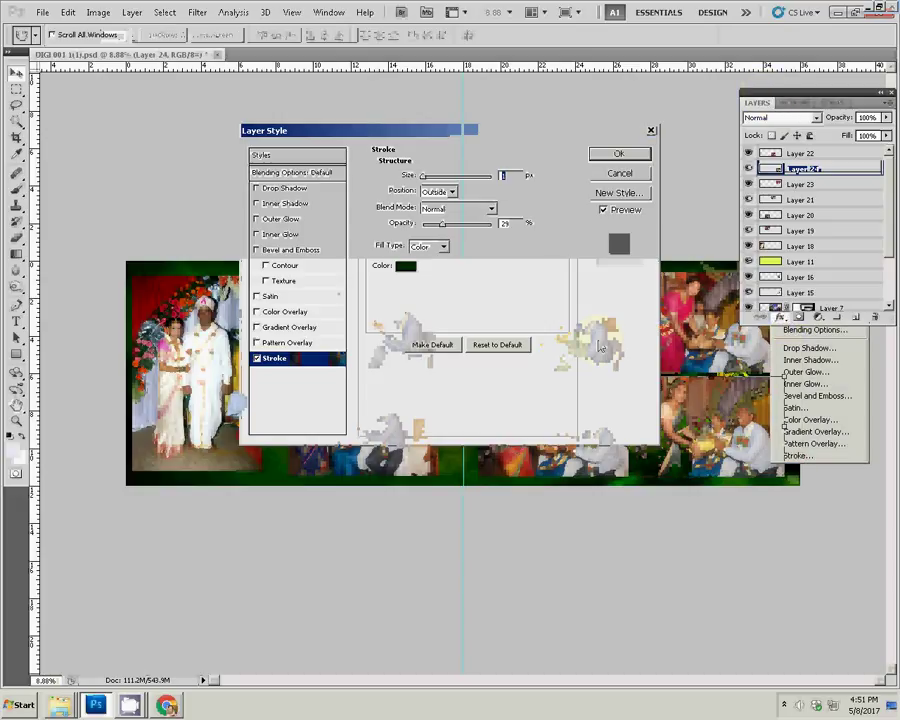
click(404, 266)
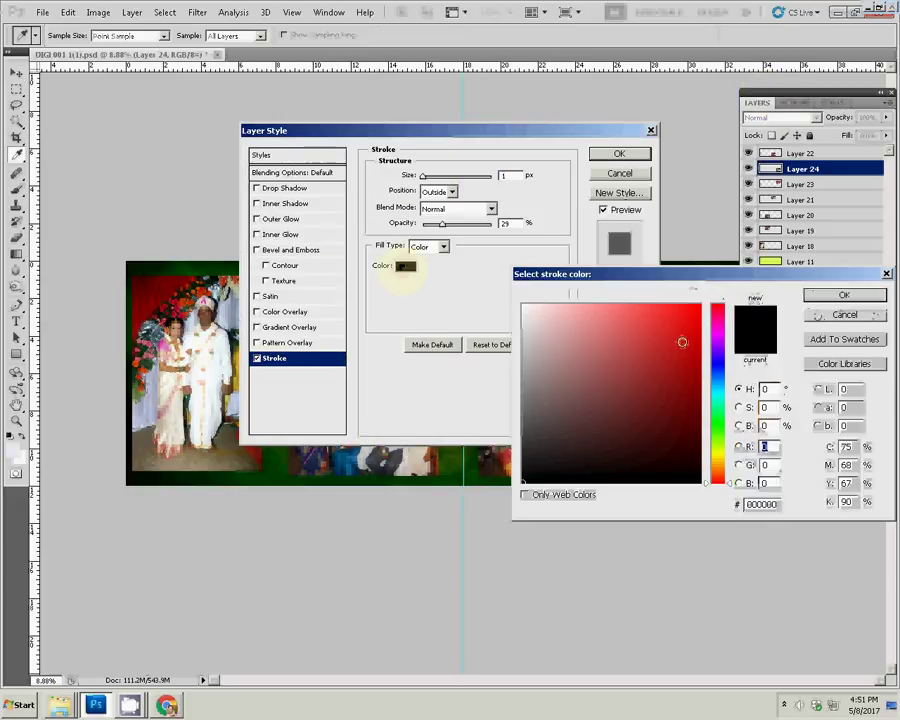
click(698, 306)
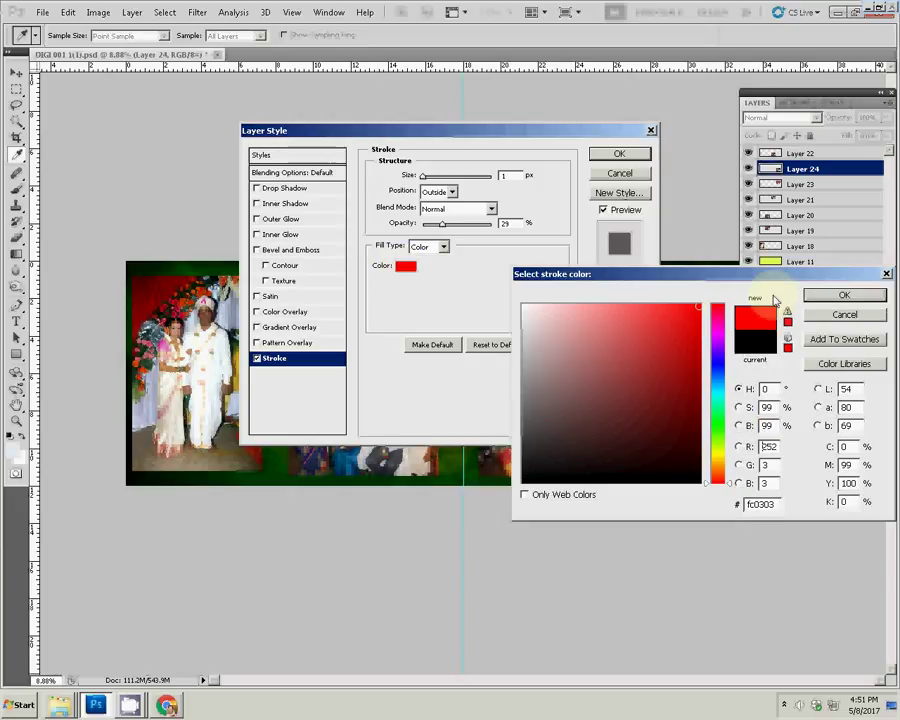
click(717, 452)
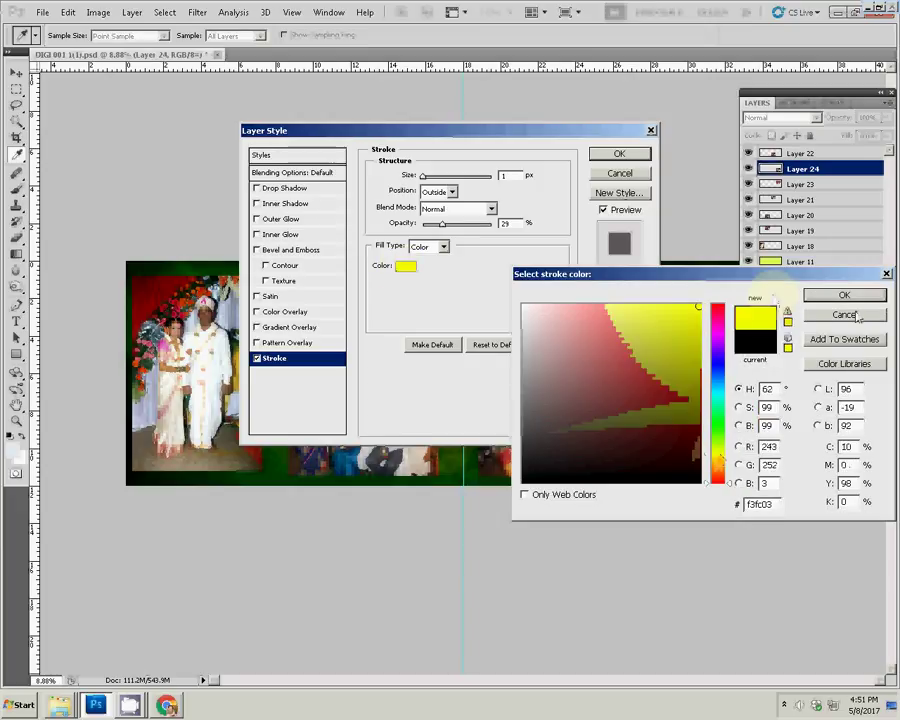
click(843, 296)
double_click(512, 223)
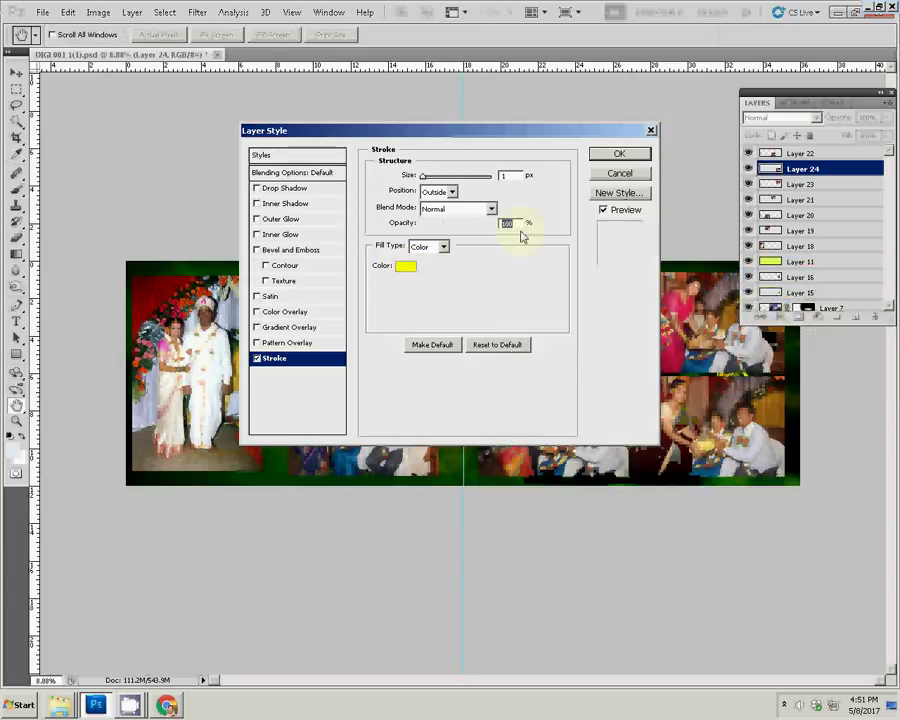
text(100)
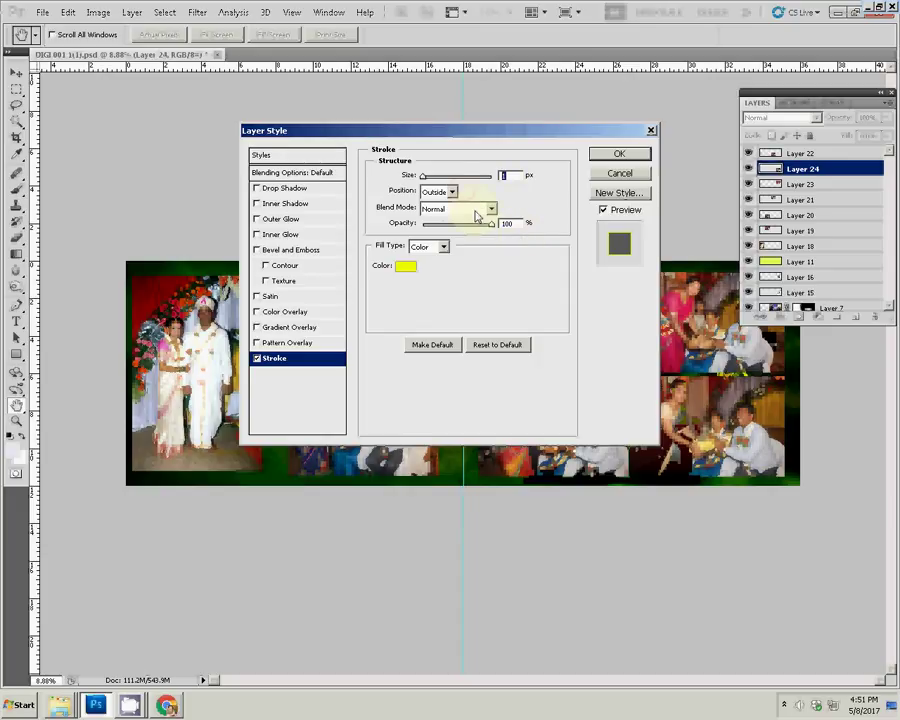
text(22)
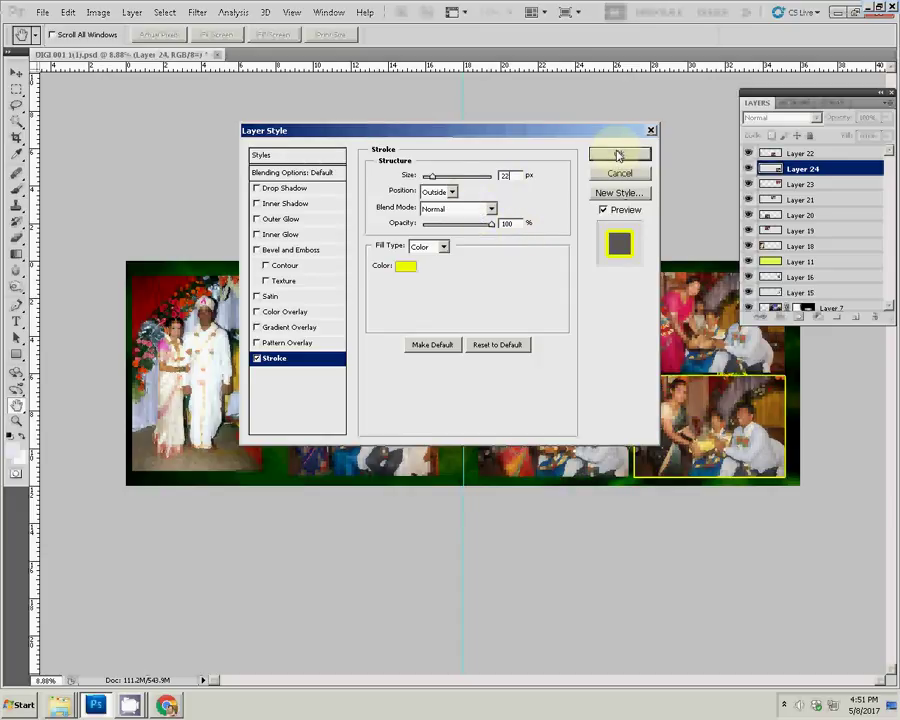
click(618, 156)
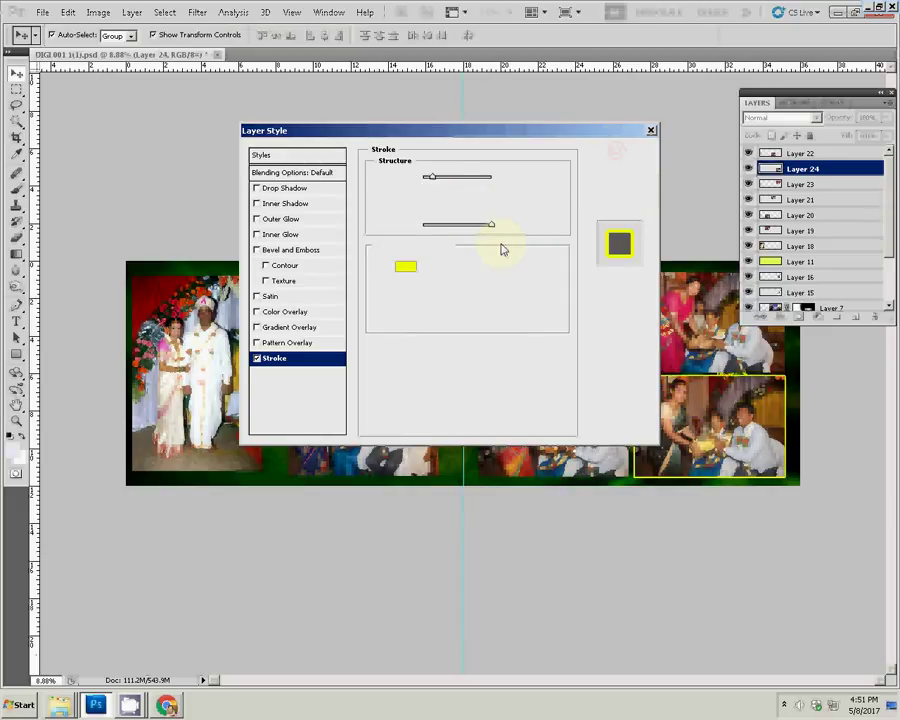
Step: Copy Layer 24's yellow stroke style and paste it onto Layers 23 and 21
right_click(820, 168)
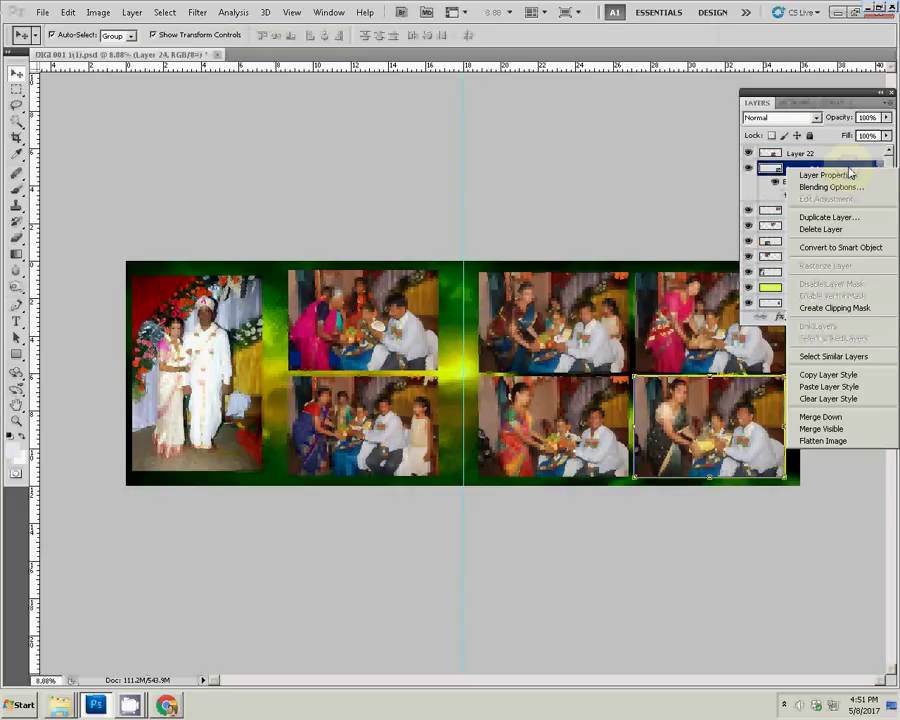
click(828, 375)
key(alt+bracketleft)
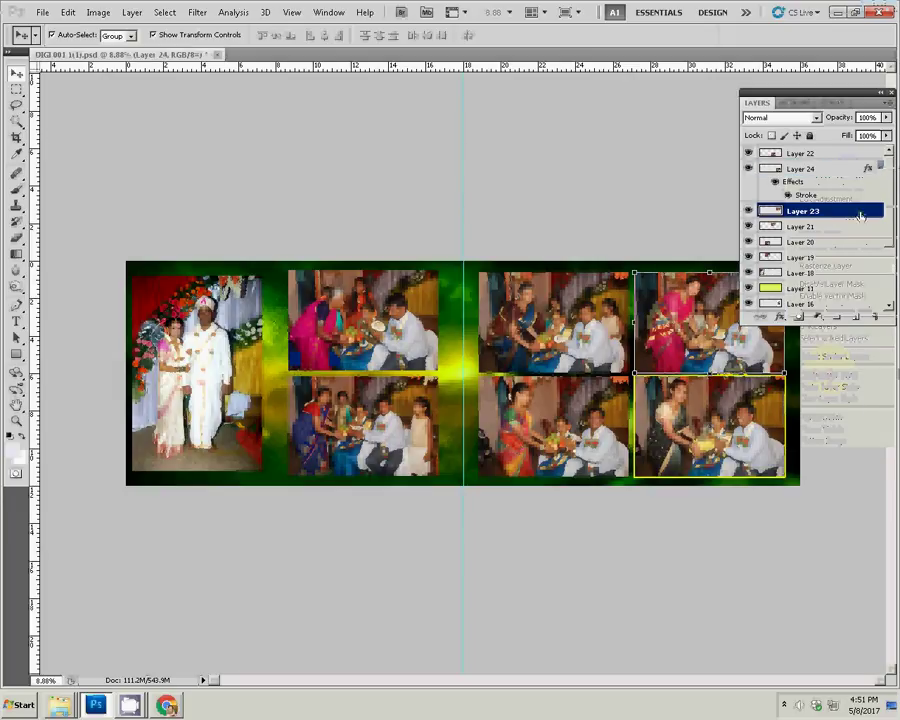
right_click(860, 214)
right_click(860, 214)
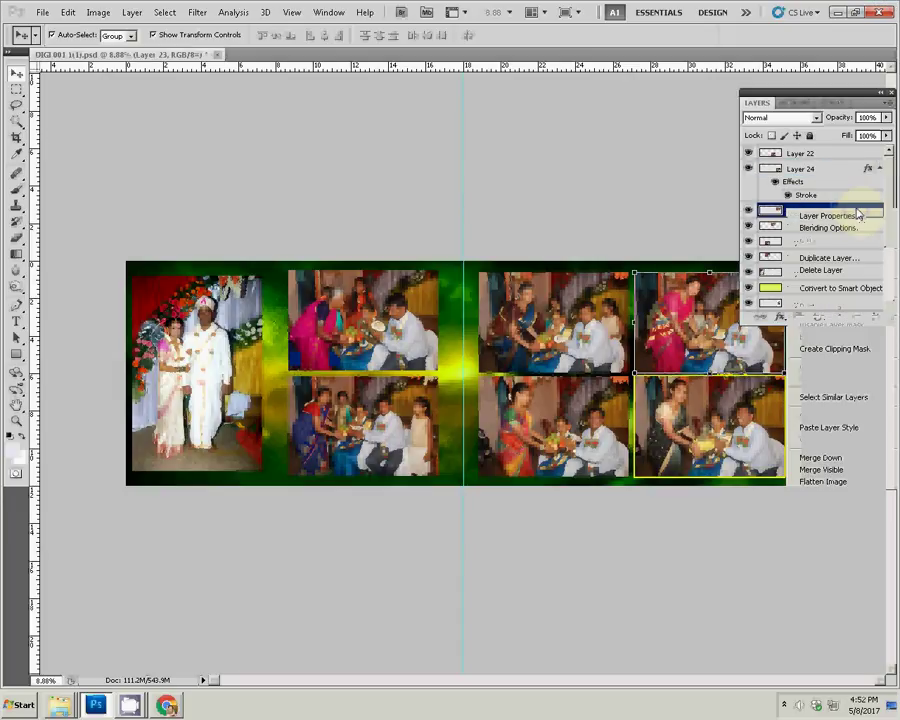
click(845, 430)
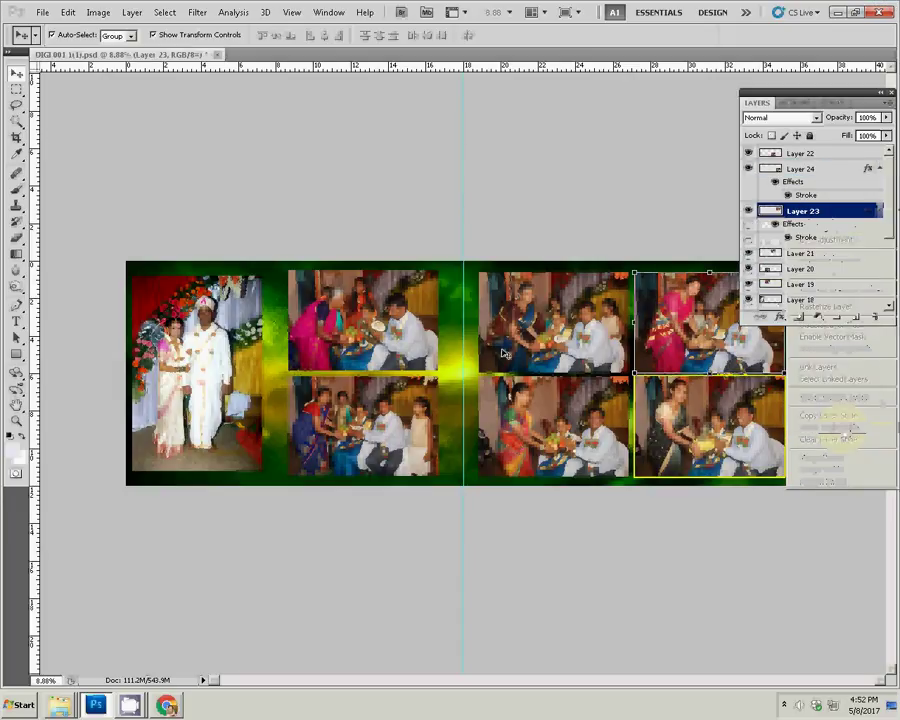
click(507, 330)
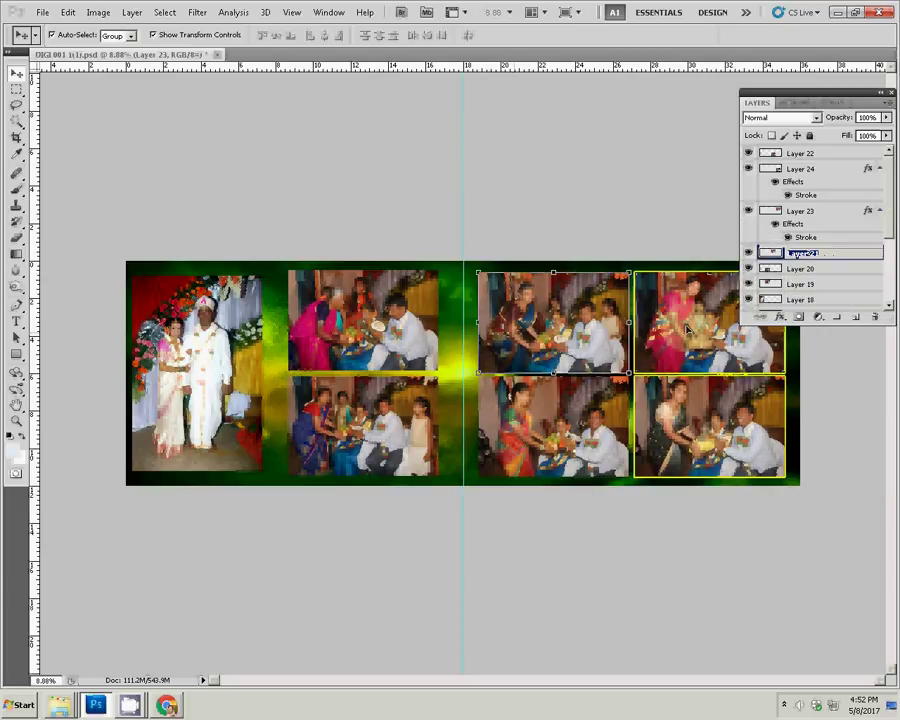
right_click(860, 254)
click(830, 472)
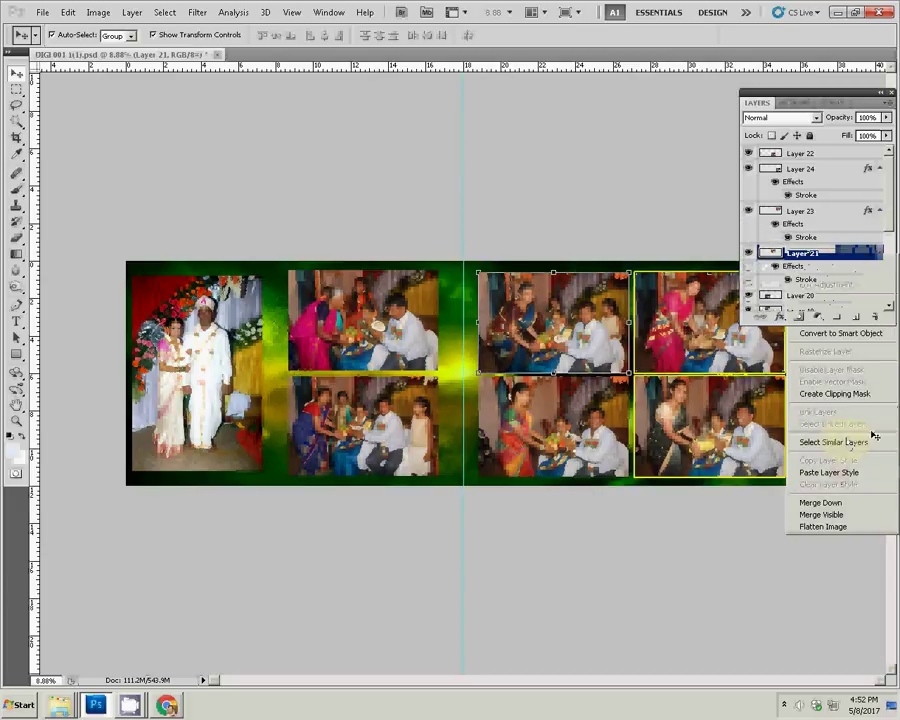
Step: Paste the yellow stroke style onto Layers 22, 19 and 20
click(563, 428)
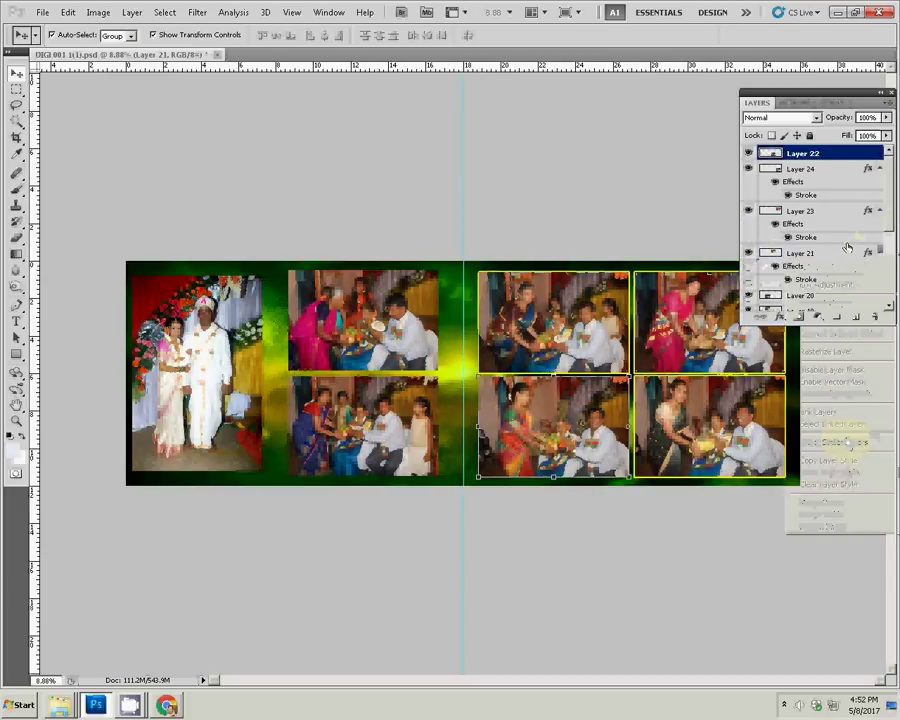
right_click(853, 158)
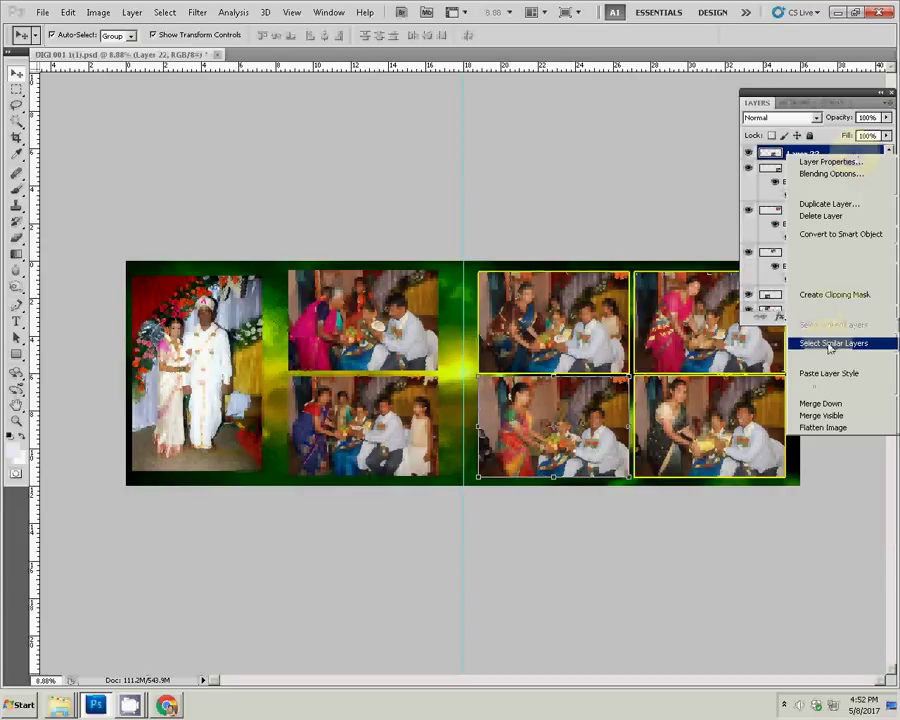
click(820, 373)
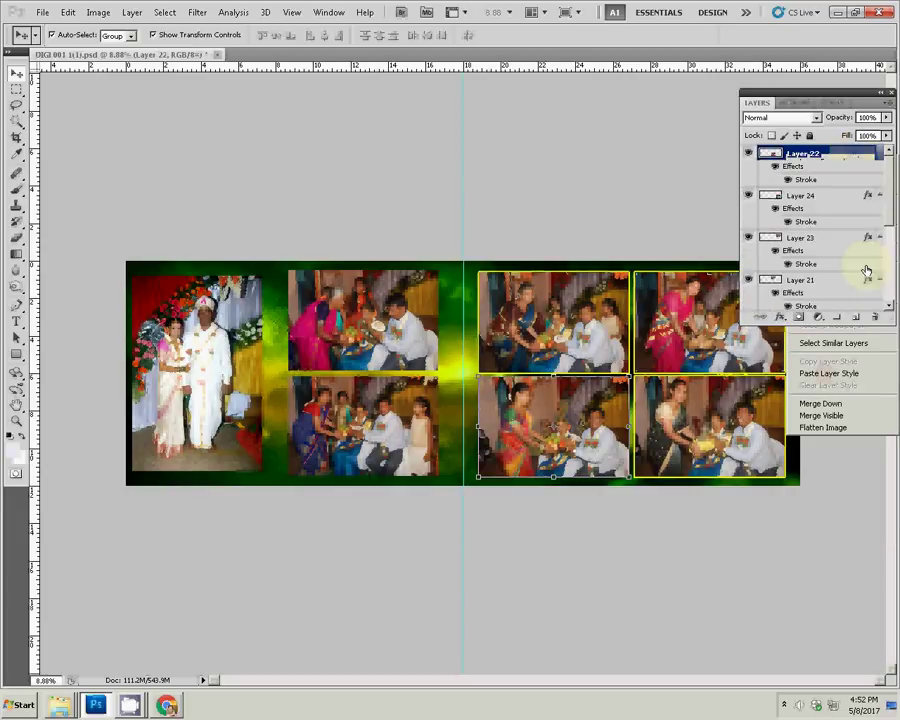
key(alt+bracketleft)
key(alt+bracketleft)
key(alt+bracketleft)
right_click(789, 304)
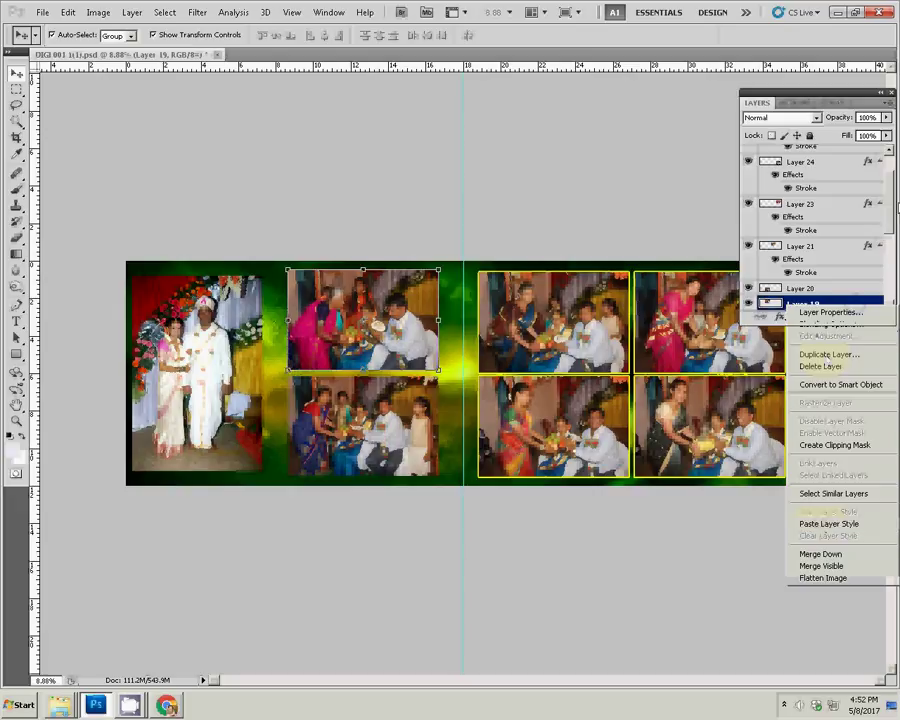
click(822, 524)
click(875, 290)
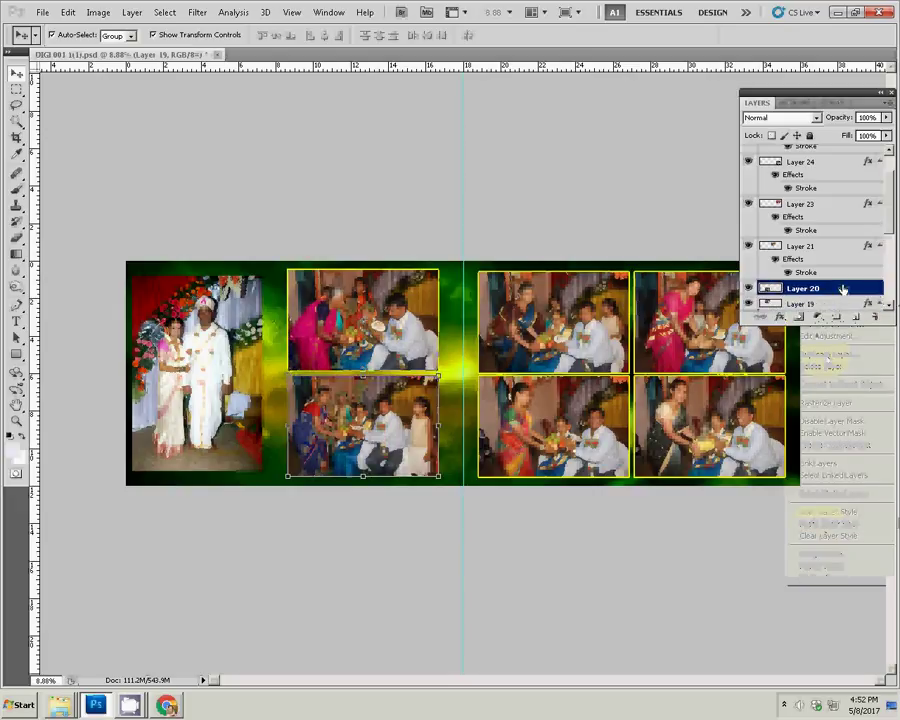
click(862, 289)
right_click(862, 289)
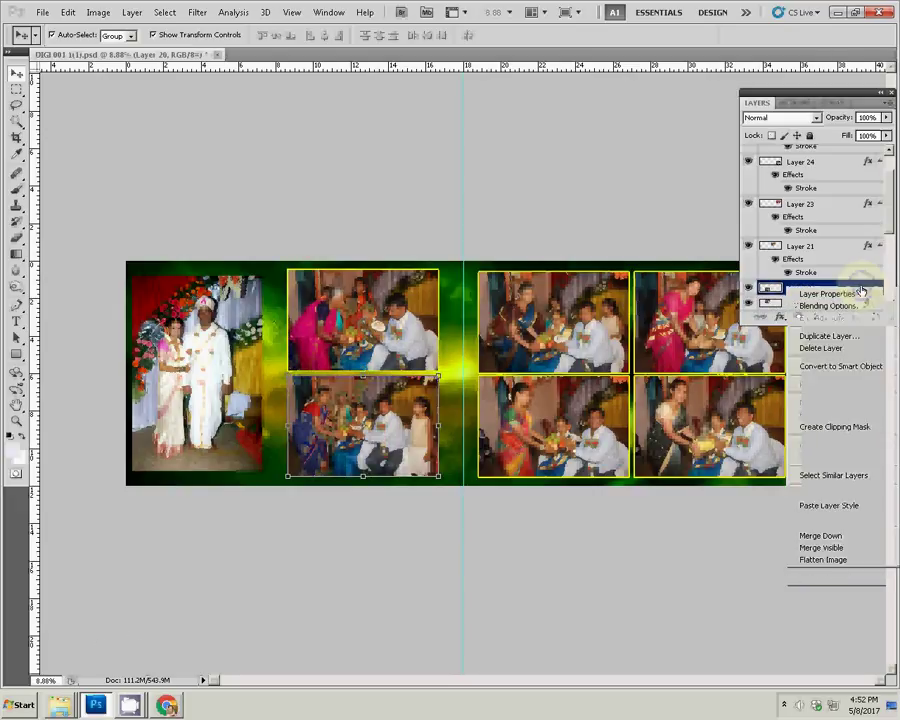
click(836, 506)
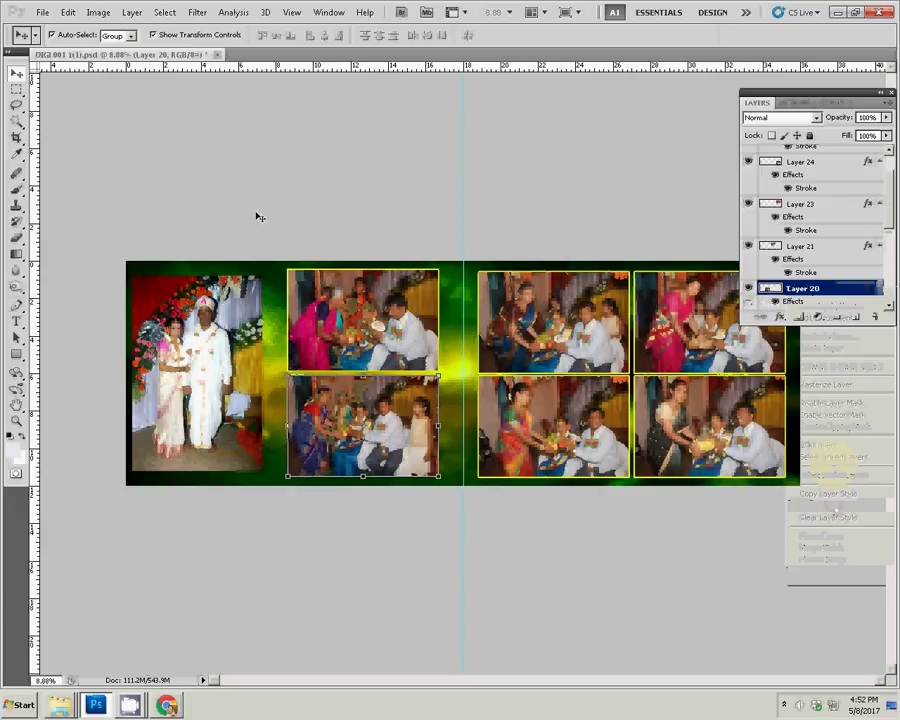
click(124, 206)
Step: Select Layer 18, the couple photo, and nudge it right with three Shift+Right presses
click(226, 347)
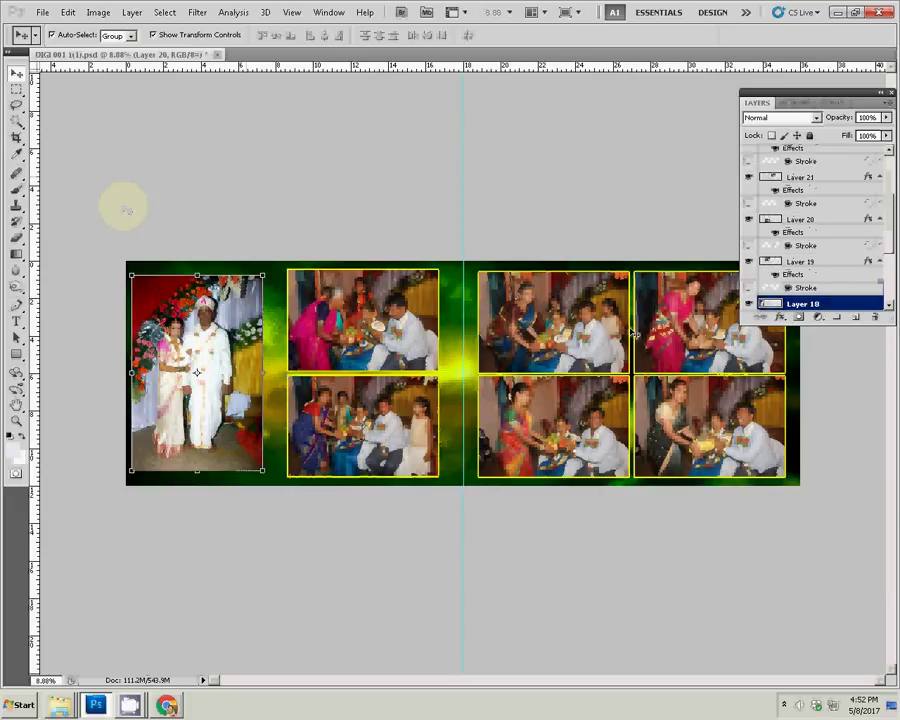
key(shift+Right)
key(shift+Right)
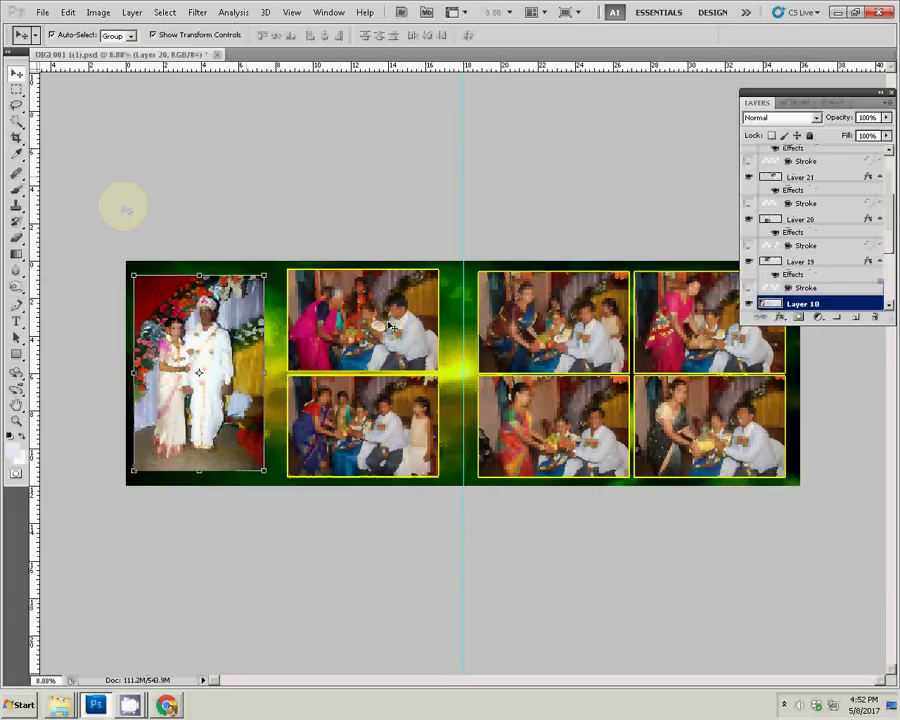
key(shift+Right)
key(shift+Right)
key(shift+Right)
key(shift+Right)
key(shift+Right)
key(shift+Right)
key(shift+Right)
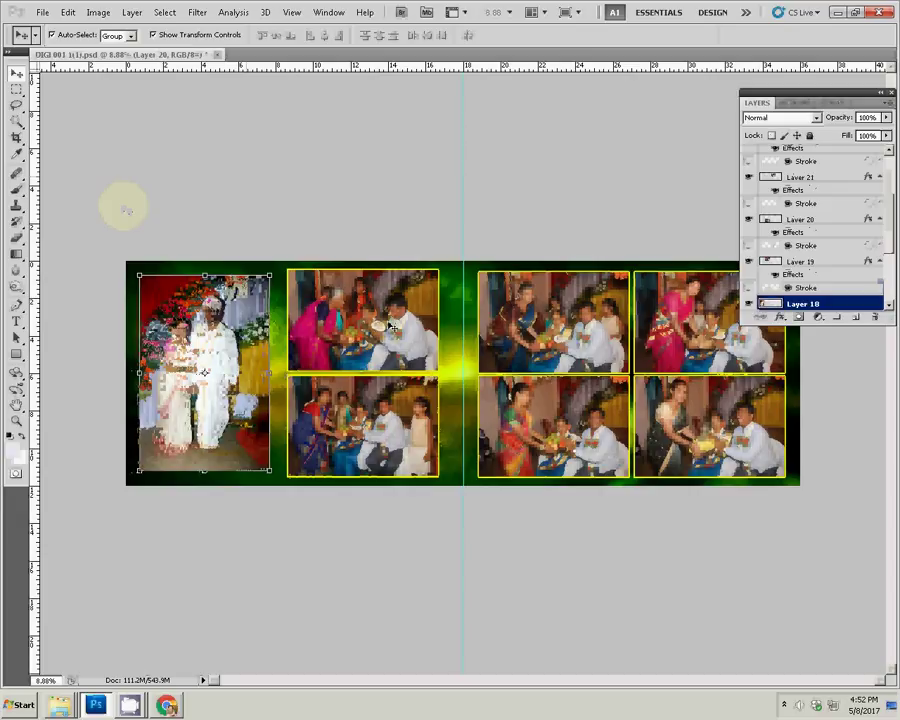
key(shift+Right)
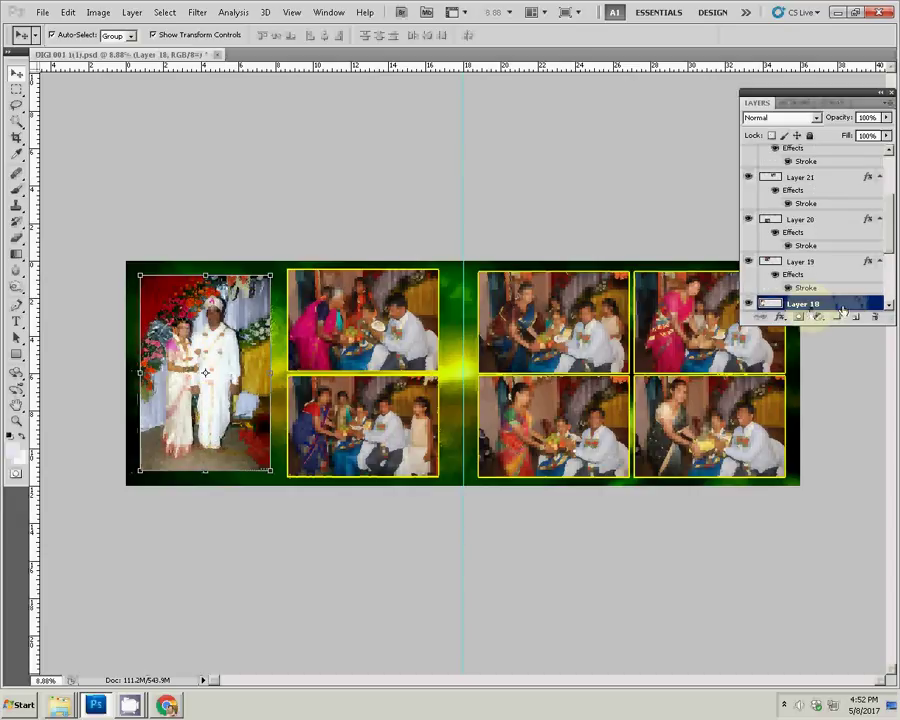
Step: Paste the copied yellow stroke layer style onto Layer 18
right_click(788, 305)
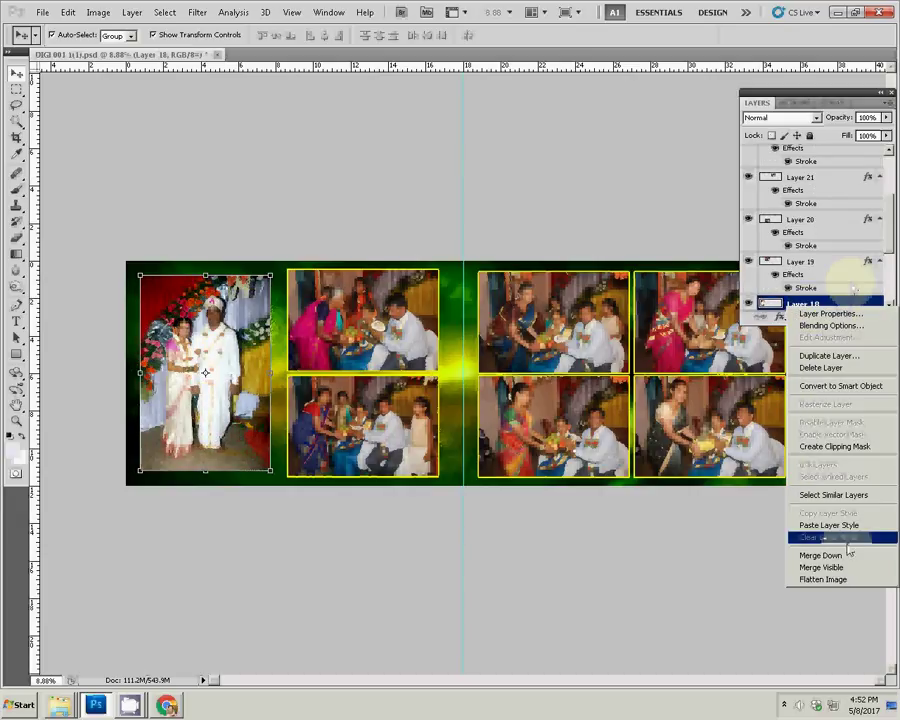
click(842, 523)
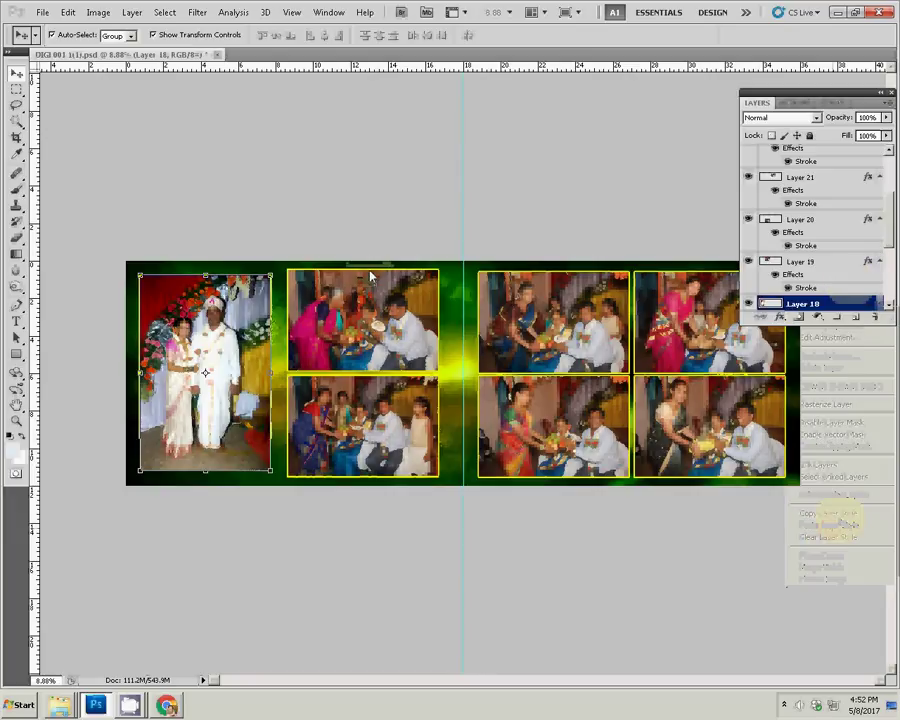
click(330, 252)
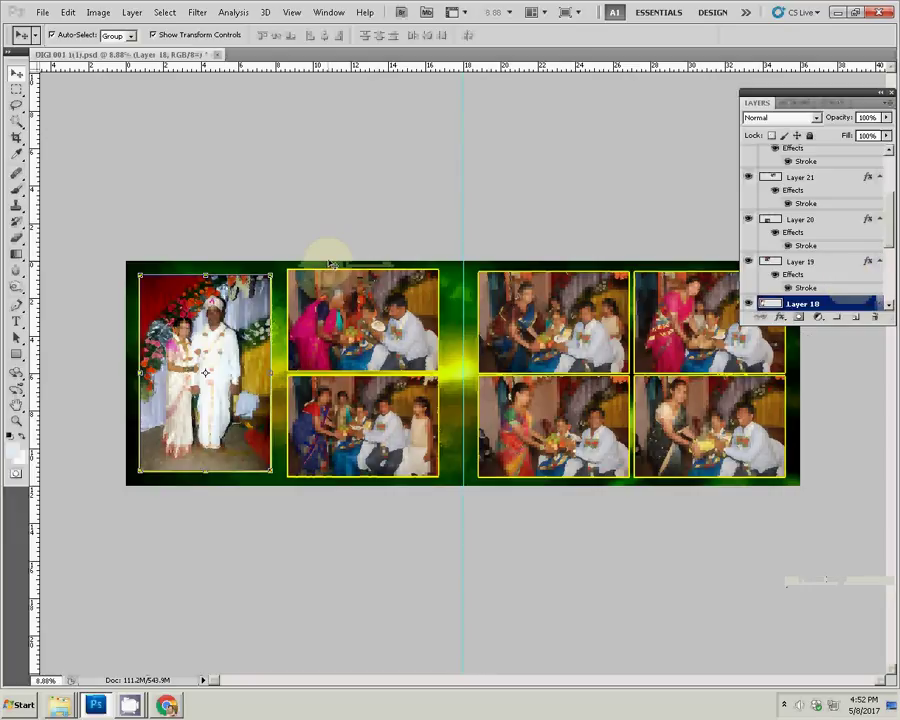
Step: Begin Save As and browse to the k5 folder on Local Disk (J:)
click(43, 12)
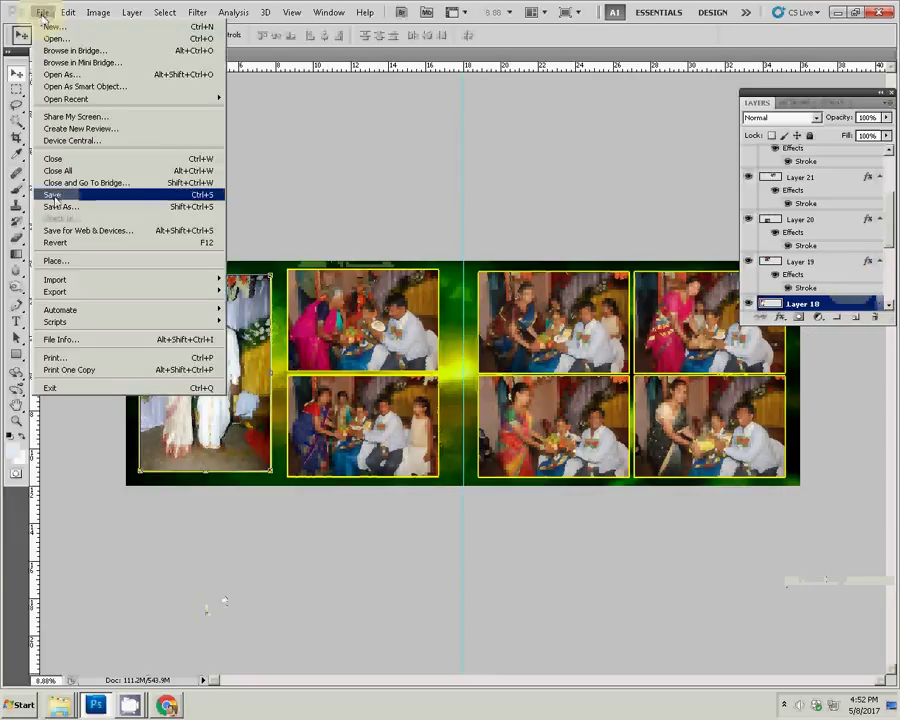
click(756, 250)
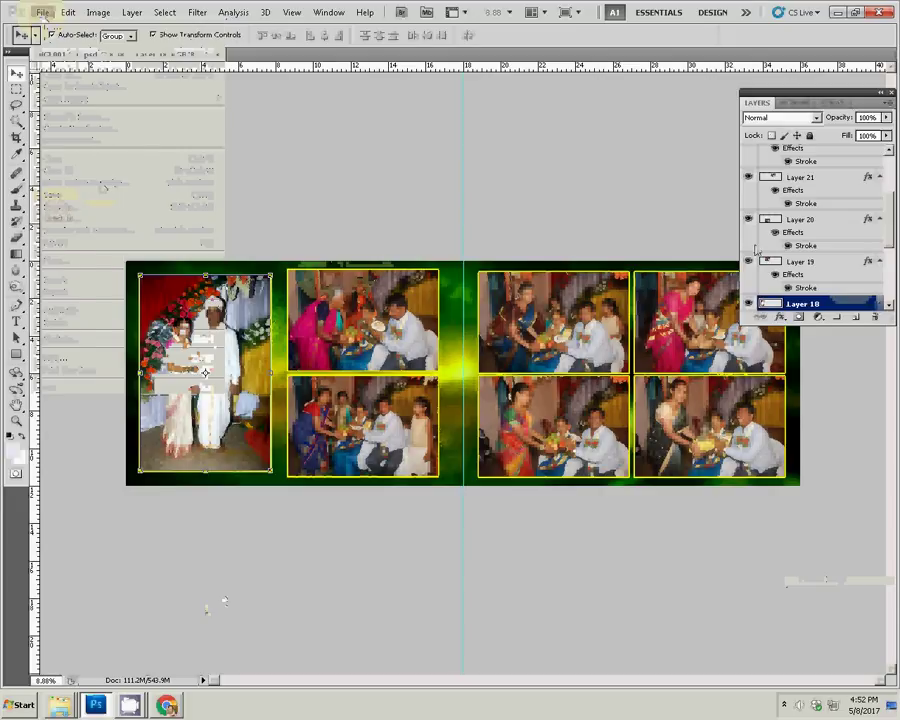
click(288, 250)
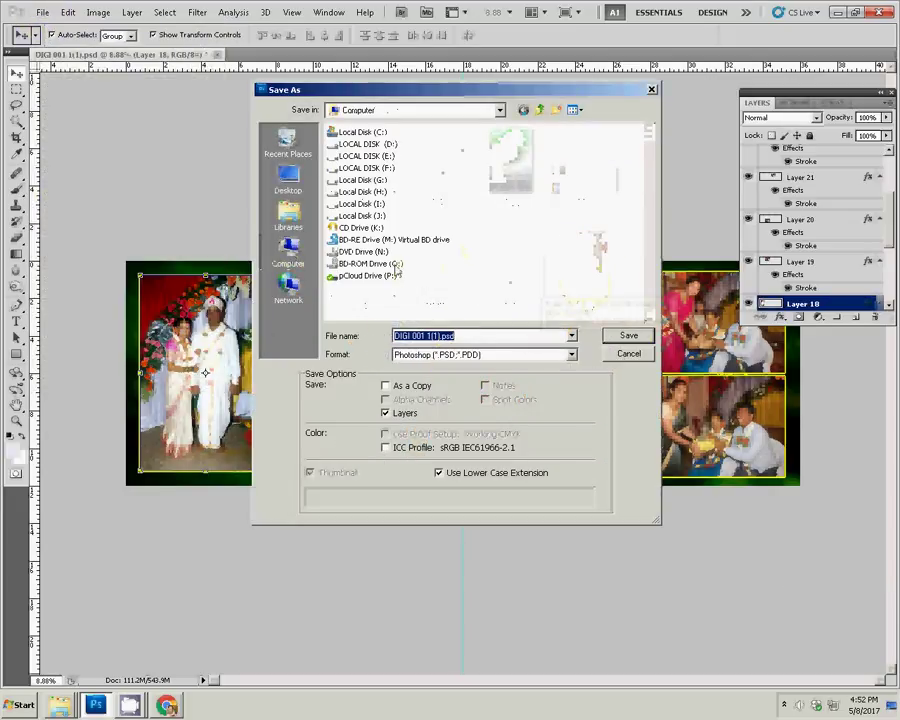
click(360, 215)
click(628, 335)
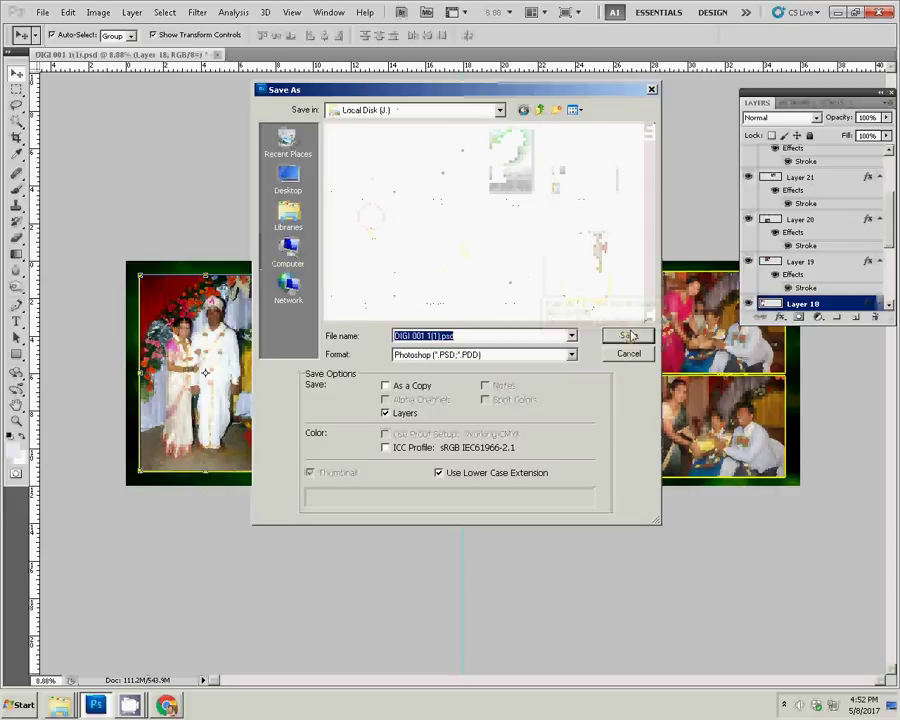
scroll(515, 313, right, 3)
scroll(518, 317, right, 2)
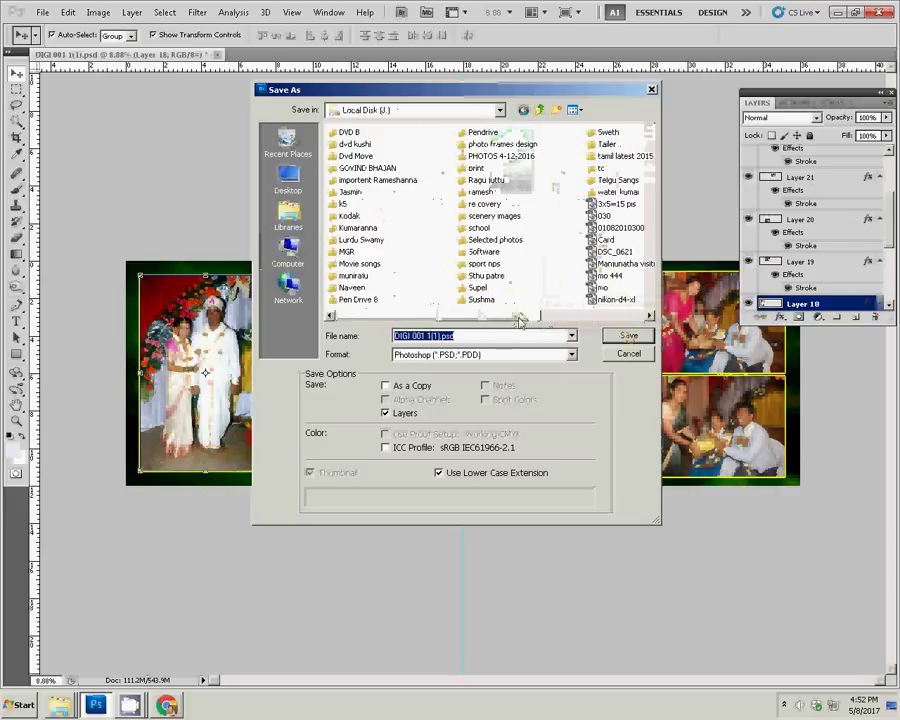
click(343, 204)
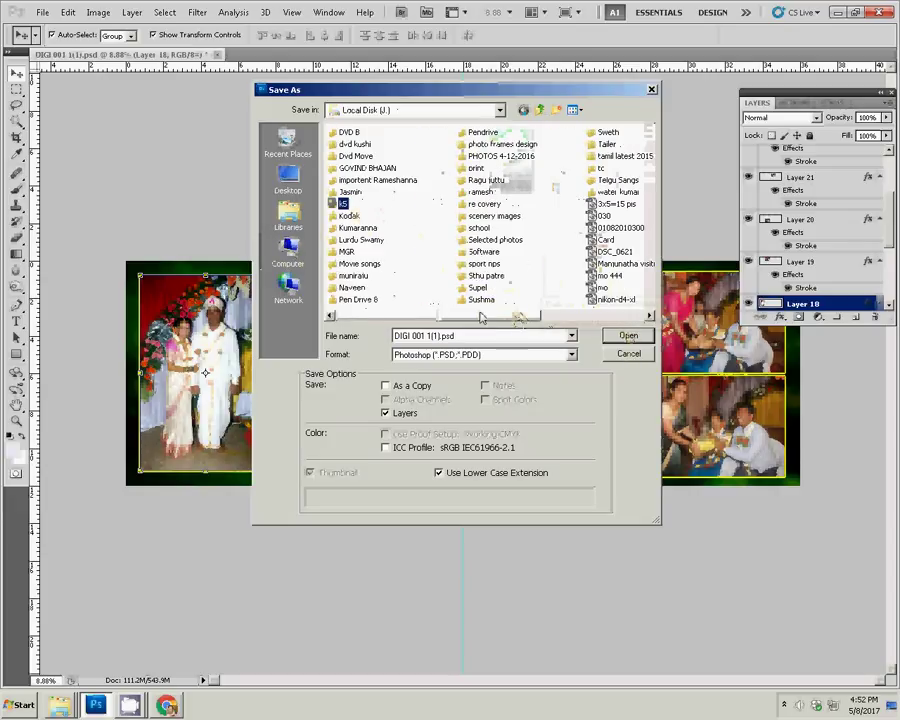
key(Return)
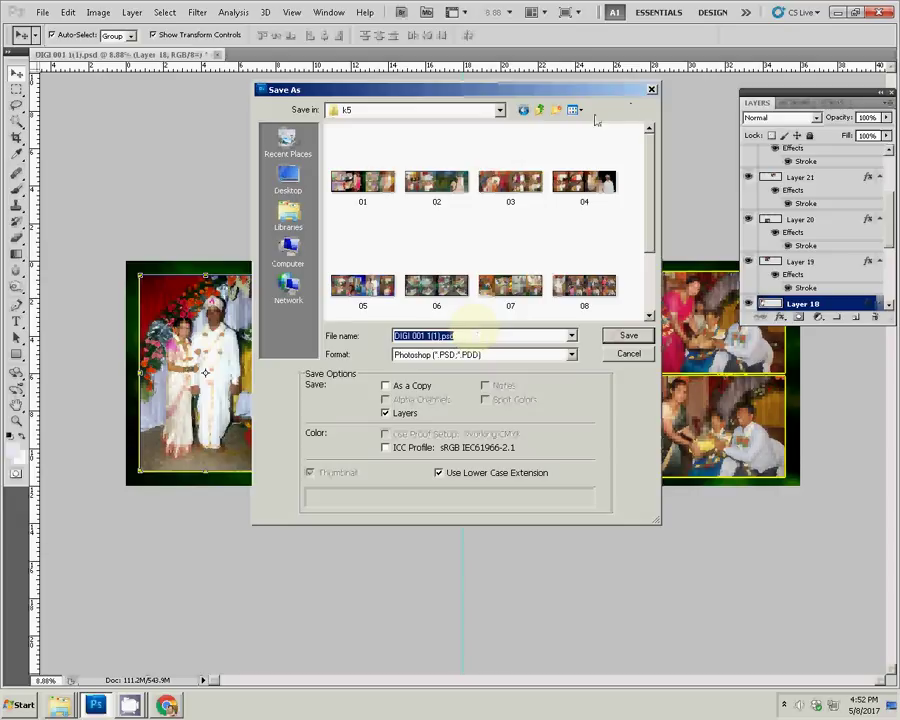
Step: Switch to List view and save the file as 10, accepting Maximize Compatibility
click(579, 110)
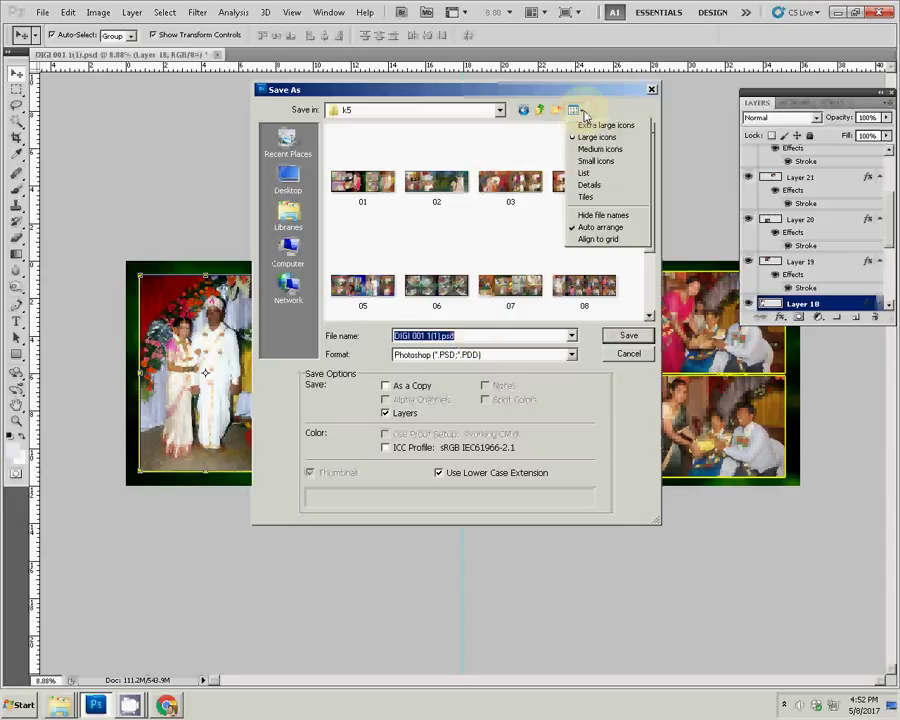
click(585, 173)
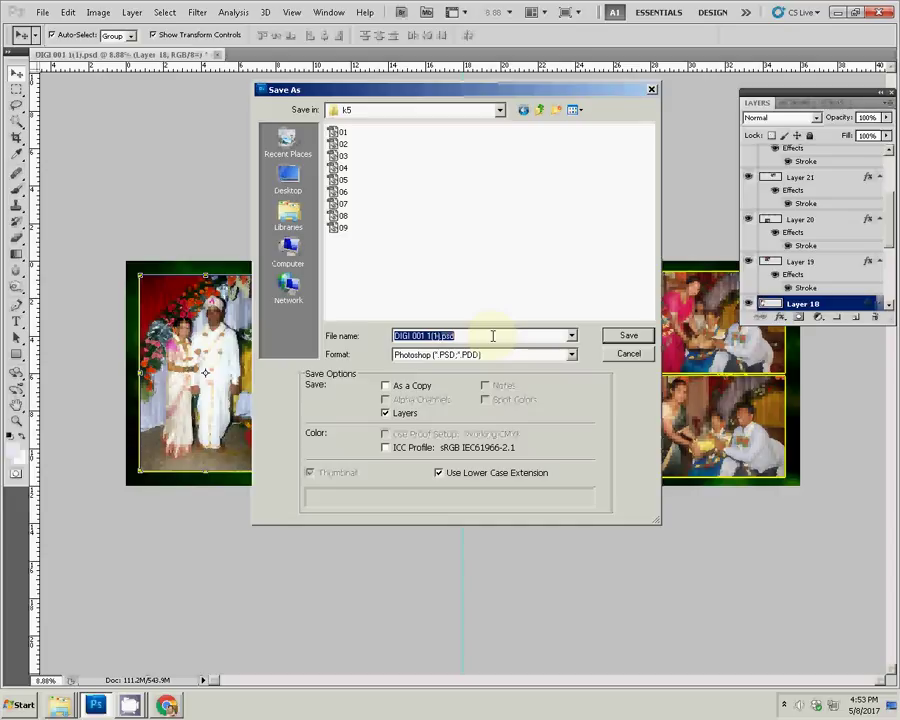
text(10)
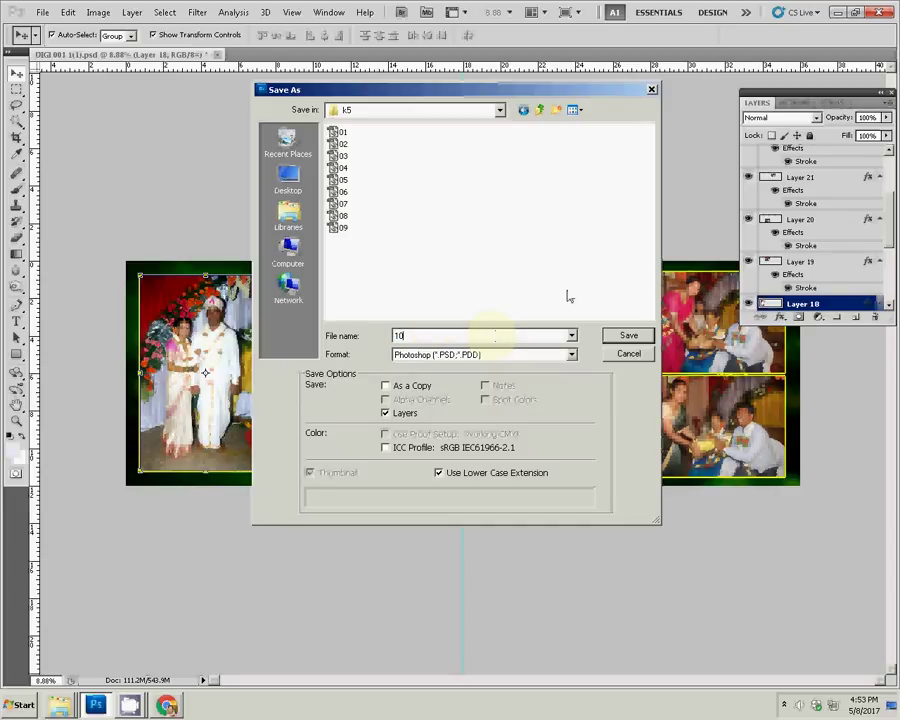
key(Return)
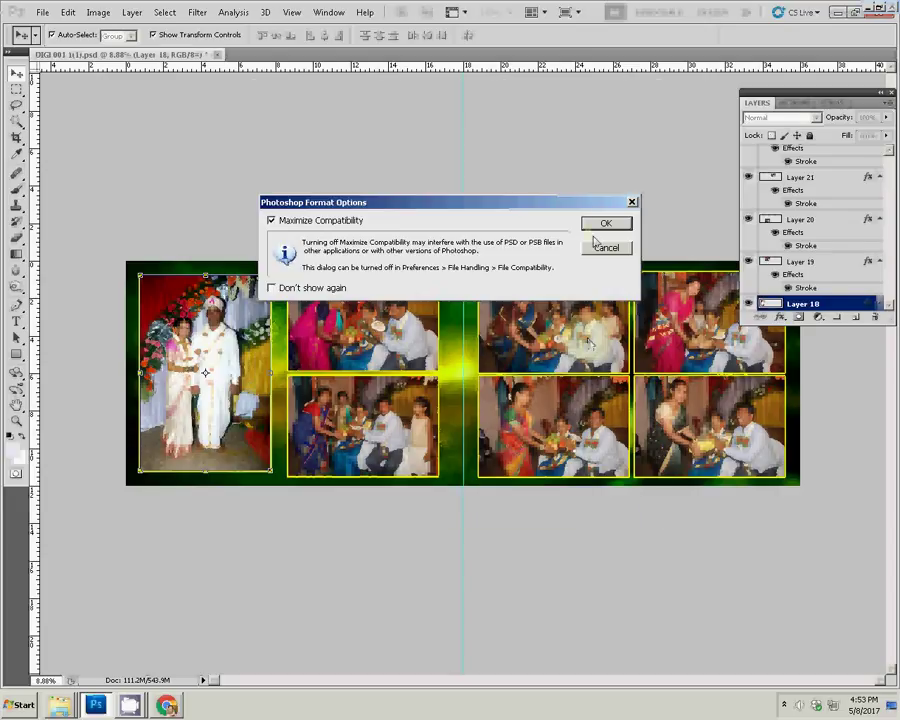
key(Return)
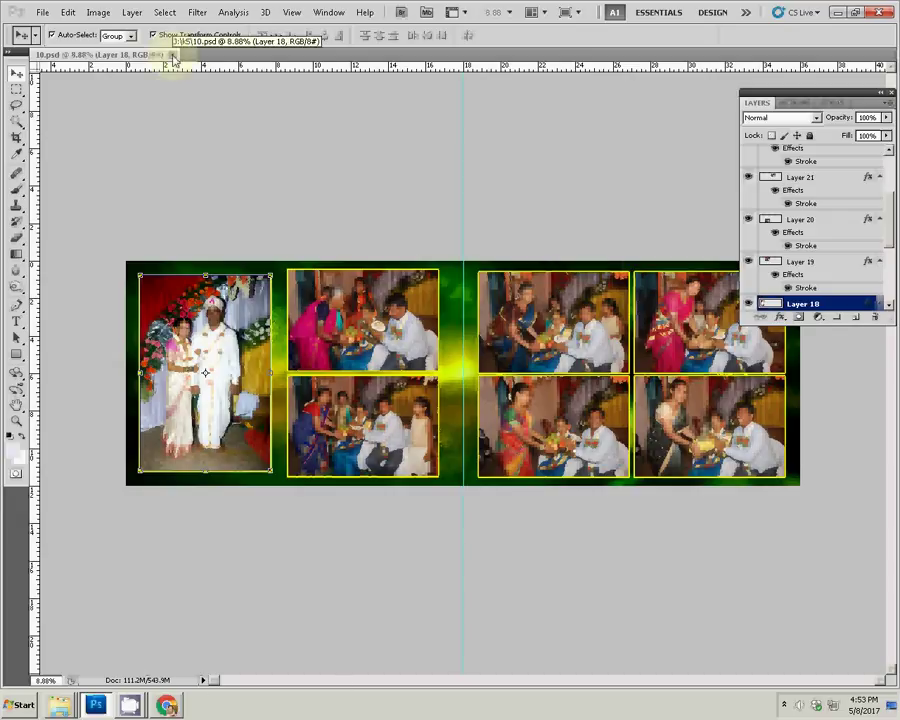
Step: Dismiss the File > Open dialog without opening anything, then close the 10.psd document
click(42, 12)
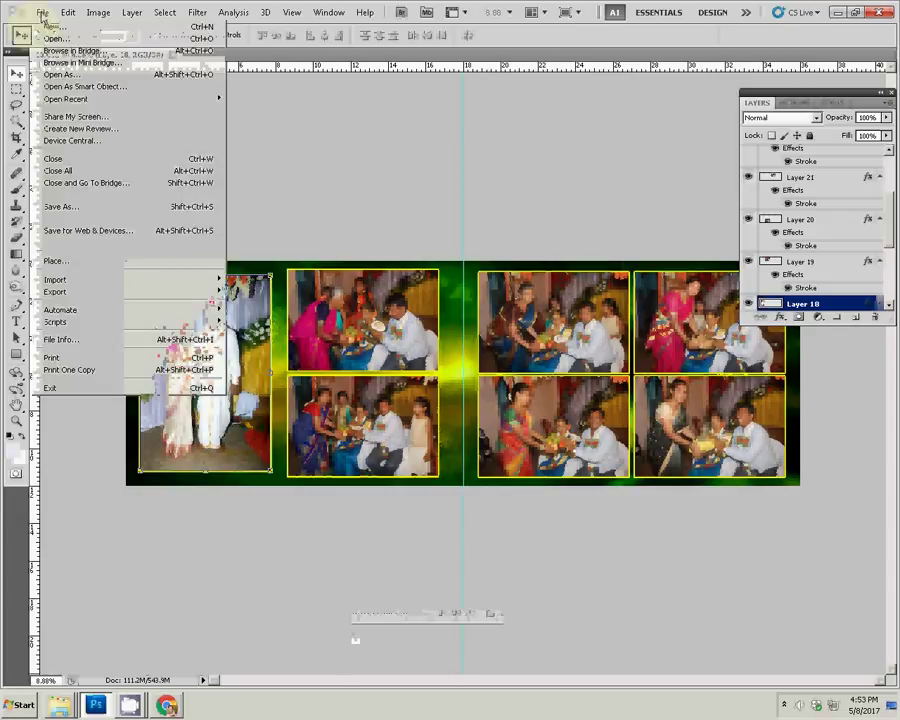
click(55, 39)
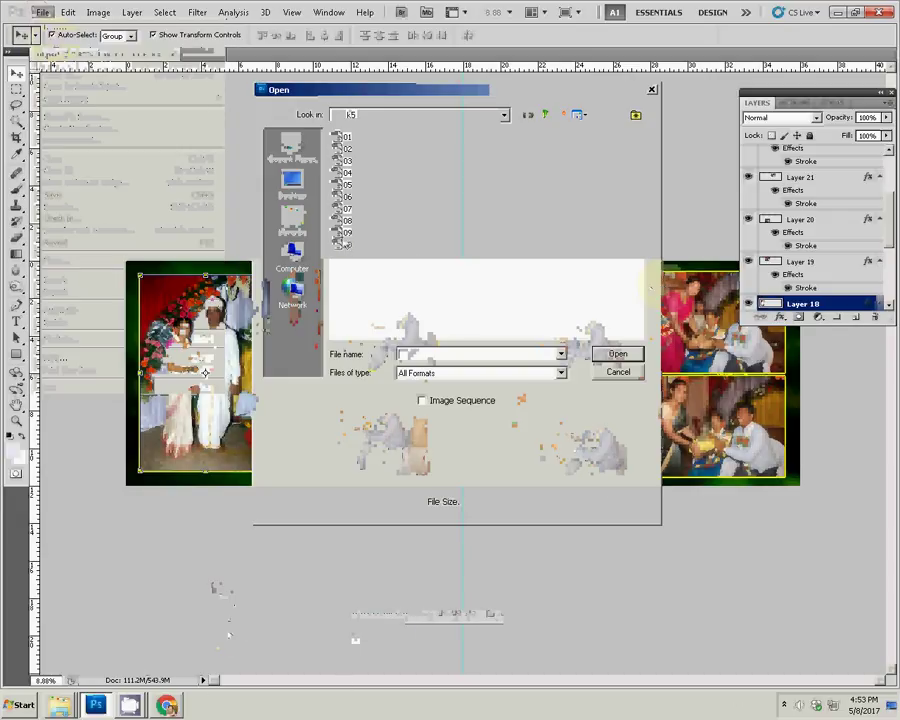
click(620, 372)
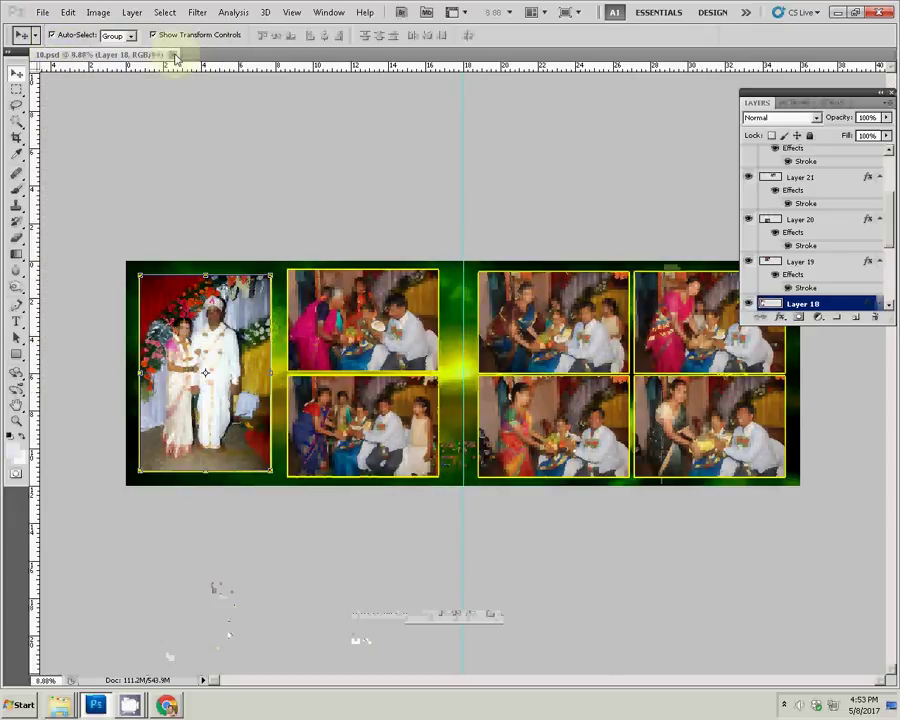
click(172, 54)
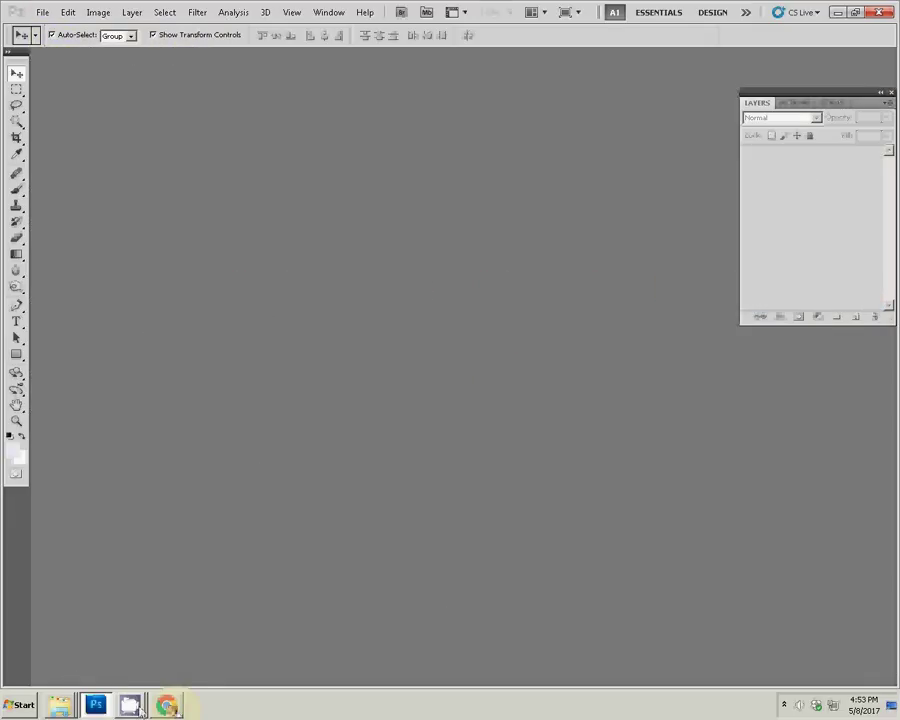